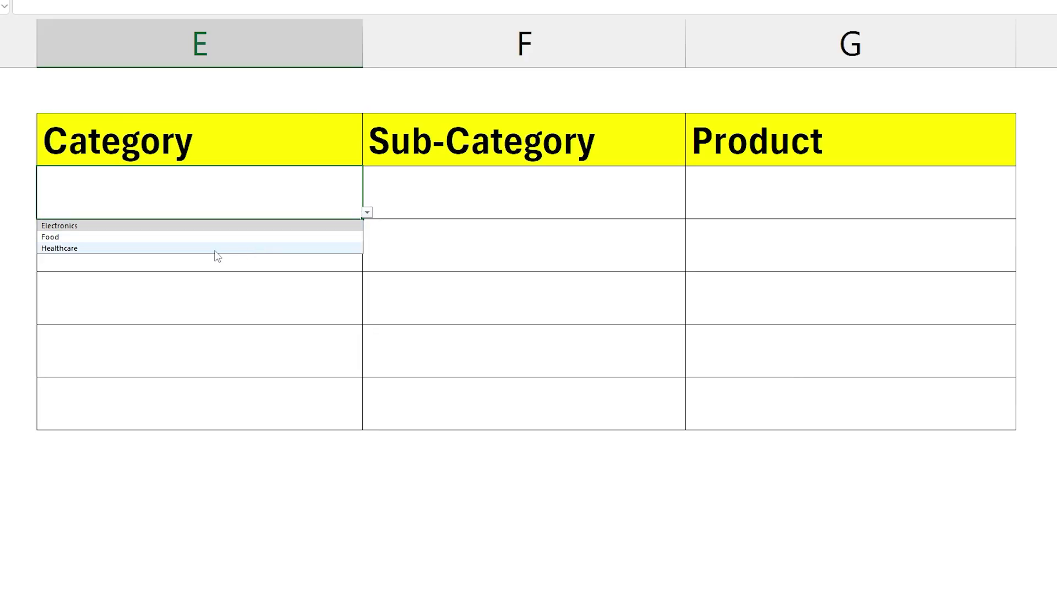
Fill the first table row with category Food, sub-category Vegetables and product Potato using the drop-down lists
{"action": "left_click", "coordinate": [201, 236]}
{"action": "left_click", "coordinate": [491, 188]}
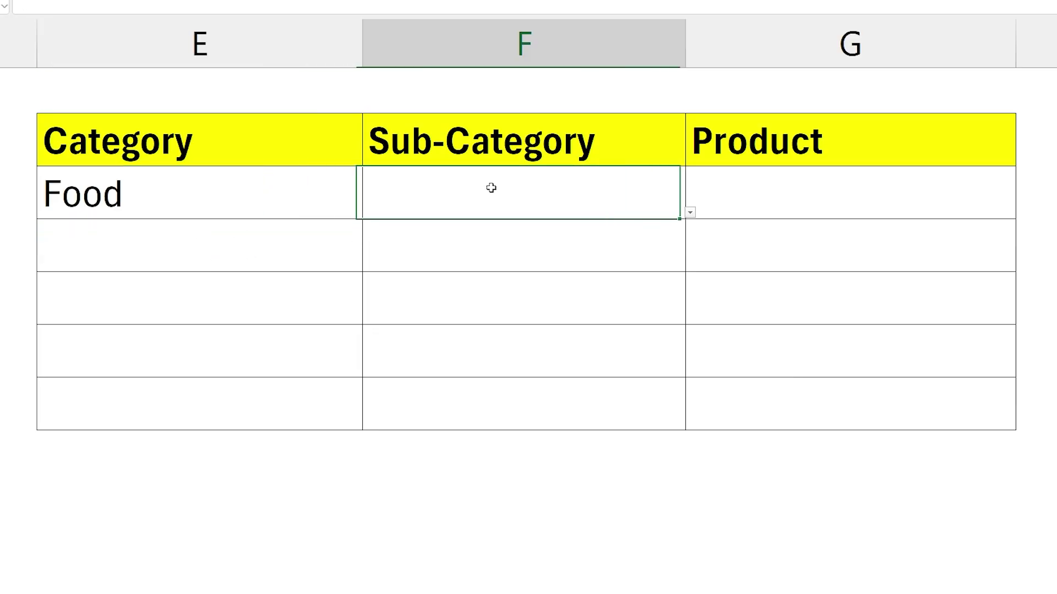
{"action": "left_click", "coordinate": [690, 212]}
{"action": "left_click", "coordinate": [490, 237]}
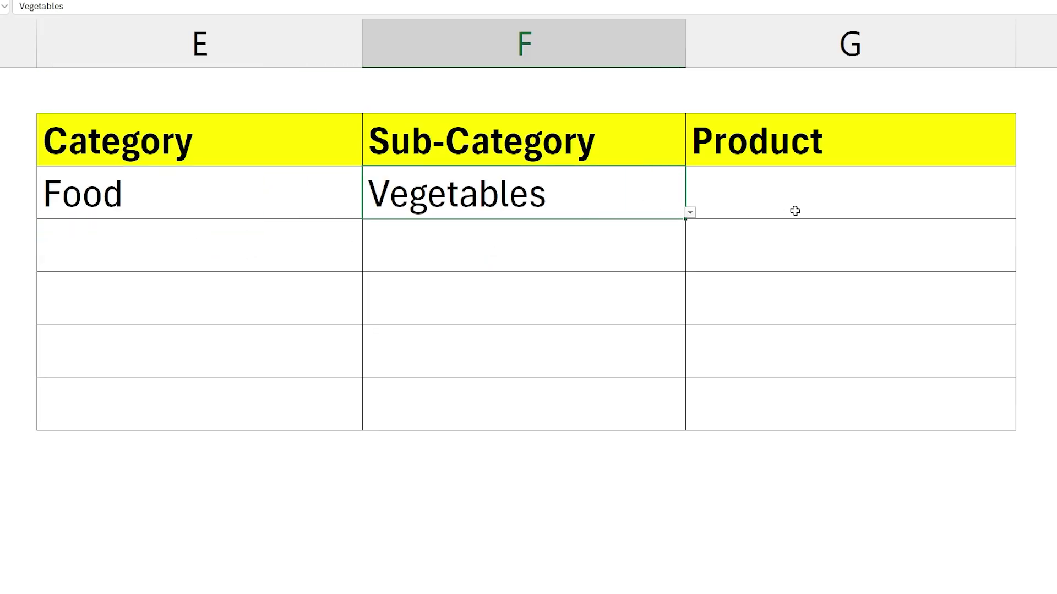
{"action": "left_click", "coordinate": [963, 211]}
{"action": "left_click", "coordinate": [1020, 212]}
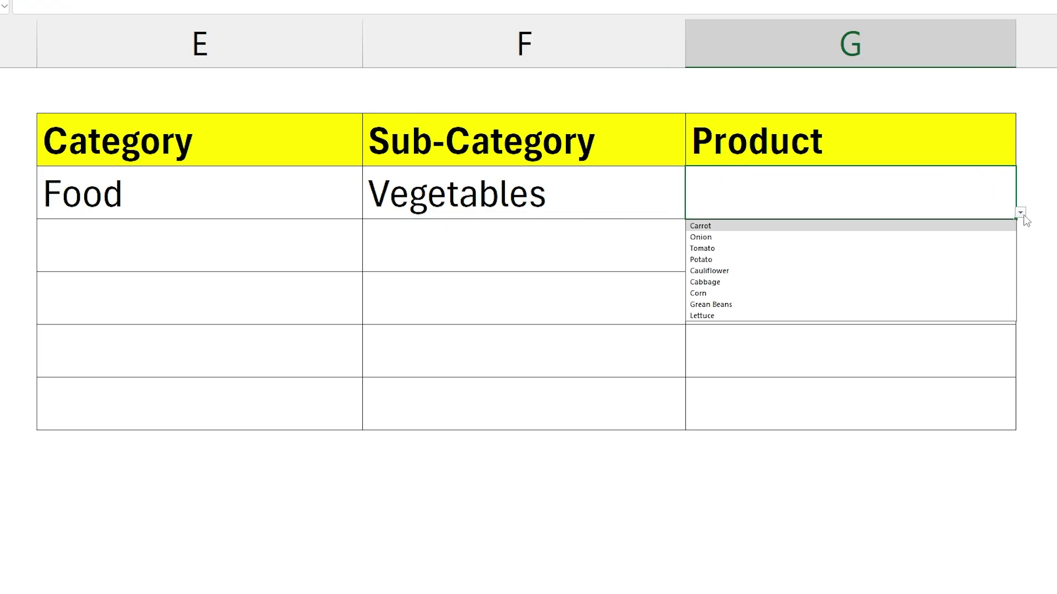
{"action": "left_click", "coordinate": [743, 260]}
{"action": "left_click", "coordinate": [273, 243]}
{"action": "left_click", "coordinate": [369, 266]}
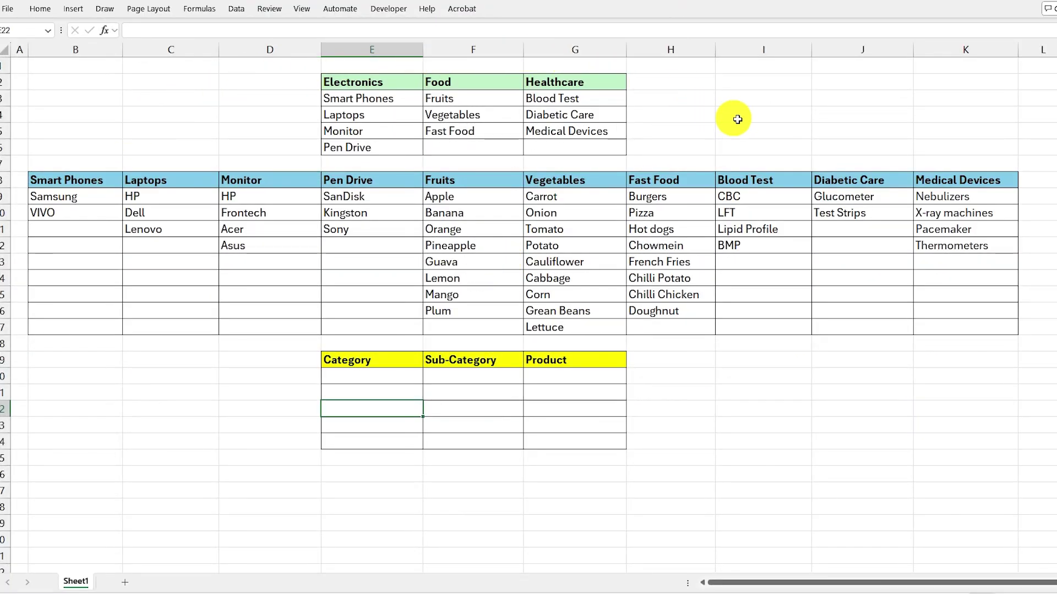
Examine the category headings, the sub-category lists beneath them and the product lists for Smart Phones, Laptops and Monitor
{"action": "left_click_drag", "start_coordinate": [347, 85], "coordinate": [549, 78]}
{"action": "left_click", "coordinate": [376, 85]}
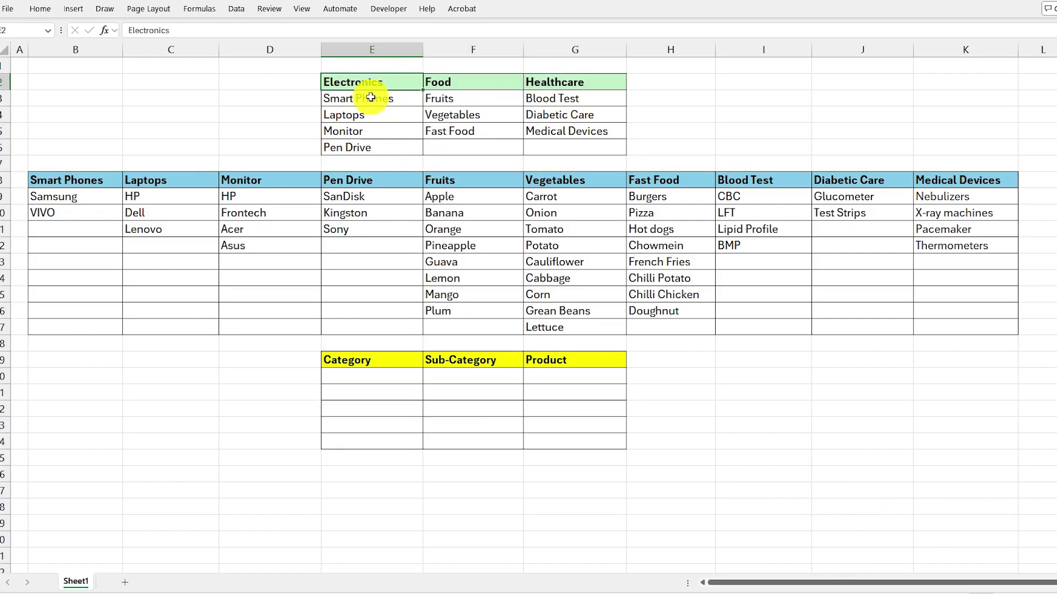
{"action": "left_click_drag", "start_coordinate": [371, 98], "coordinate": [369, 147]}
{"action": "left_click_drag", "start_coordinate": [436, 99], "coordinate": [478, 146]}
{"action": "left_click_drag", "start_coordinate": [548, 99], "coordinate": [550, 148]}
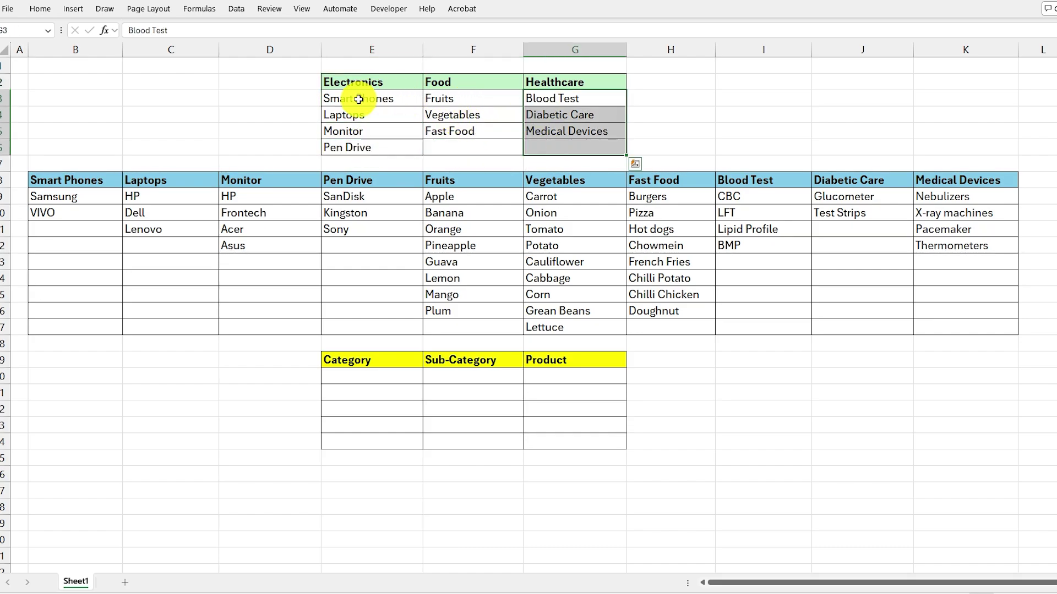
{"action": "left_click_drag", "start_coordinate": [358, 99], "coordinate": [353, 146]}
{"action": "left_click_drag", "start_coordinate": [462, 96], "coordinate": [462, 146]}
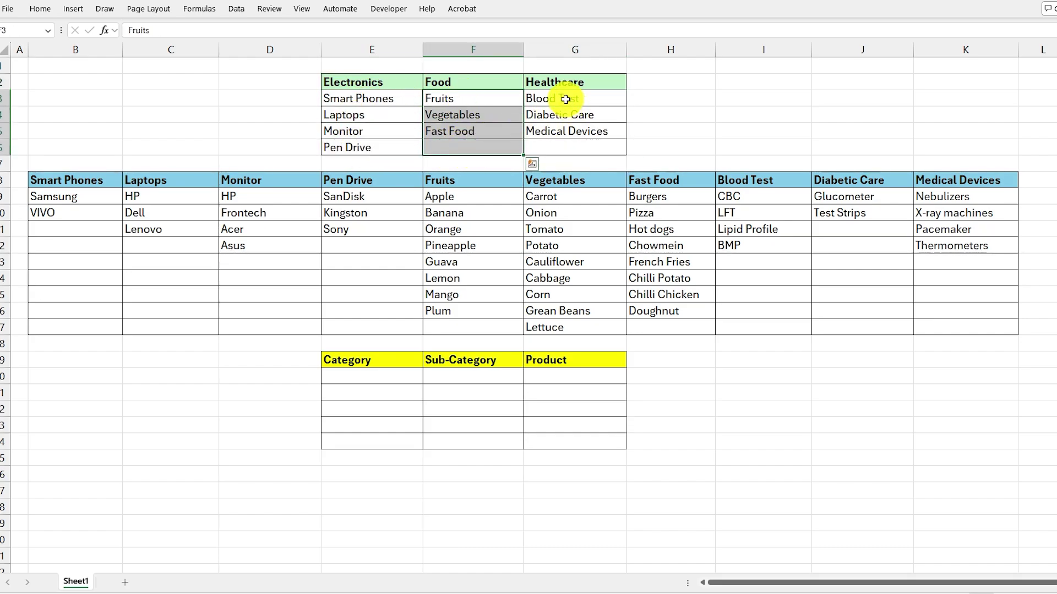
{"action": "left_click_drag", "start_coordinate": [565, 100], "coordinate": [560, 147]}
{"action": "left_click_drag", "start_coordinate": [358, 97], "coordinate": [354, 100]}
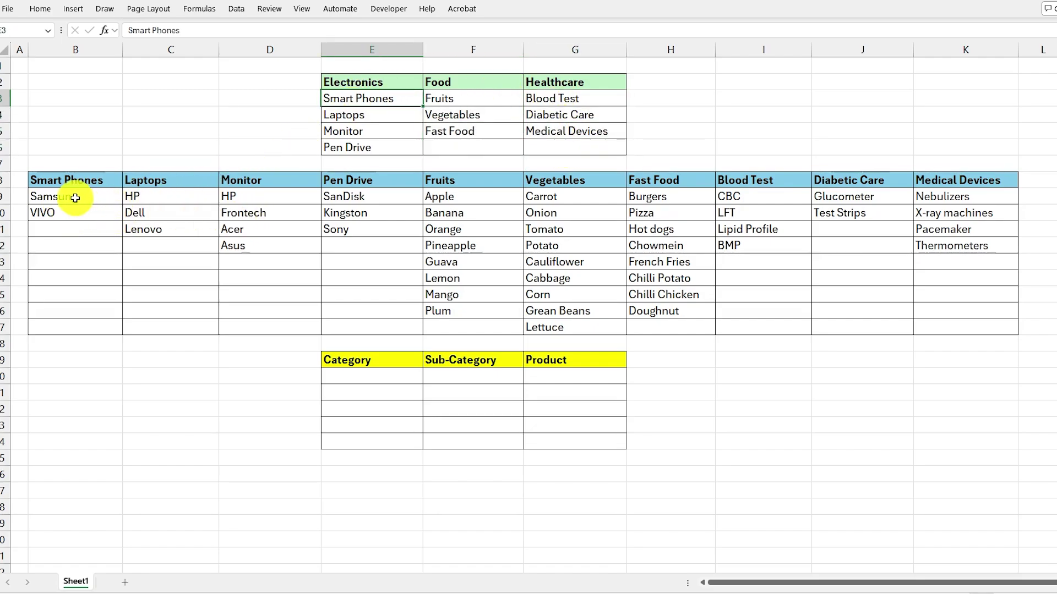
{"action": "left_click_drag", "start_coordinate": [74, 197], "coordinate": [66, 294]}
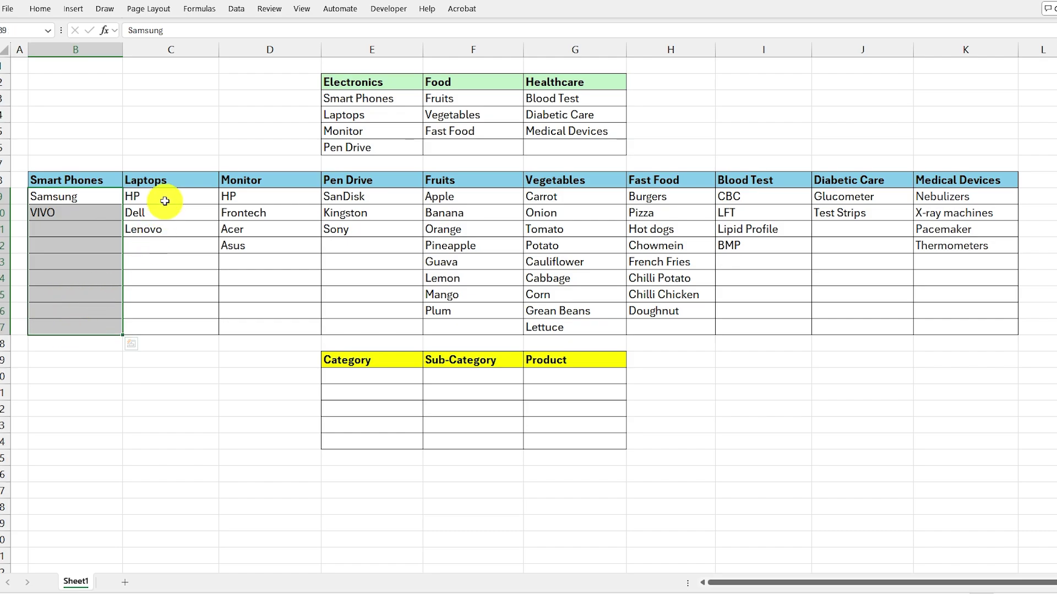
{"action": "left_click_drag", "start_coordinate": [165, 199], "coordinate": [160, 331]}
{"action": "left_click", "coordinate": [249, 183]}
{"action": "left_click_drag", "start_coordinate": [249, 190], "coordinate": [266, 199]}
Add list data validation to the five empty Category cells, using the category headings =$E$2:$G$2 as the source
{"action": "left_click", "coordinate": [337, 377]}
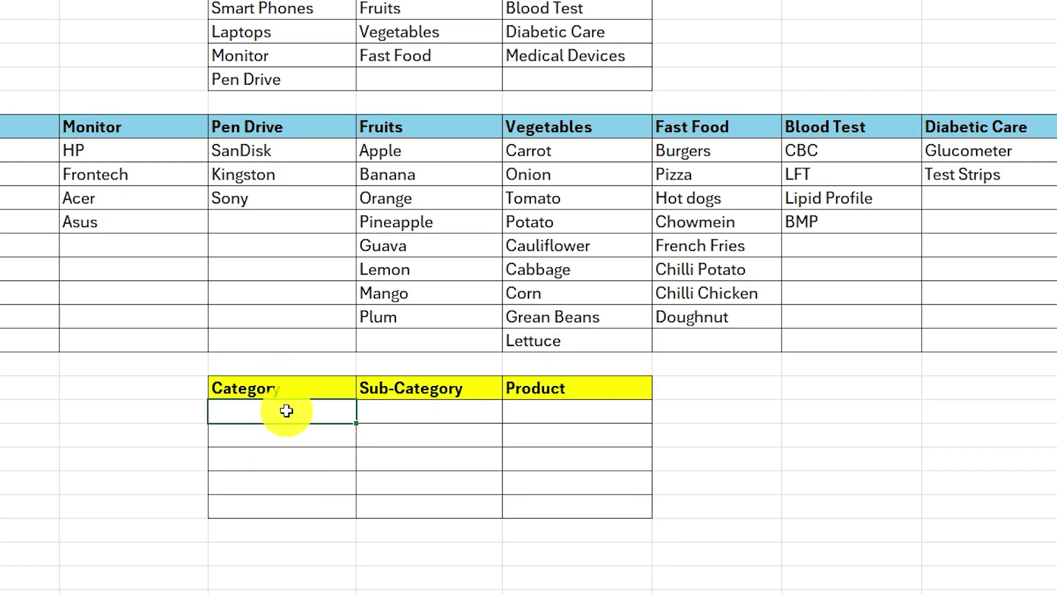
{"action": "left_click_drag", "start_coordinate": [286, 411], "coordinate": [293, 498]}
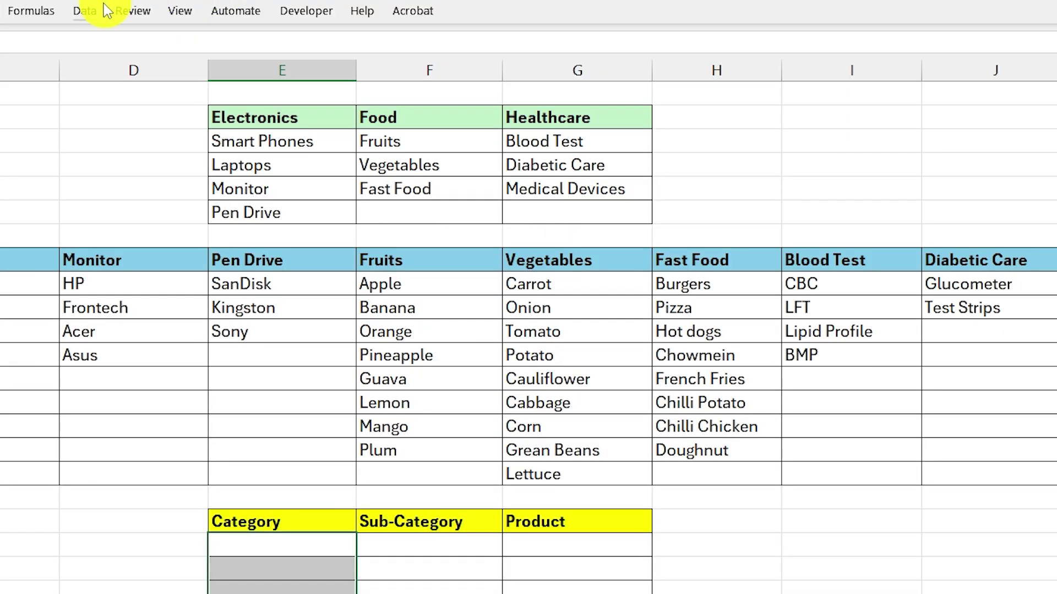
{"action": "left_click", "coordinate": [88, 12]}
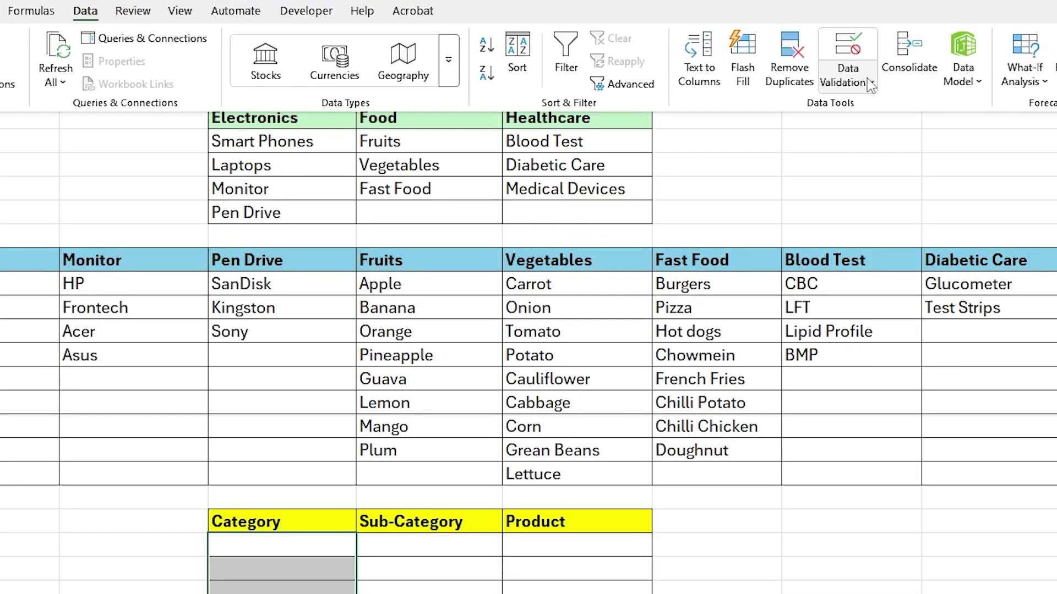
{"action": "left_click", "coordinate": [869, 84]}
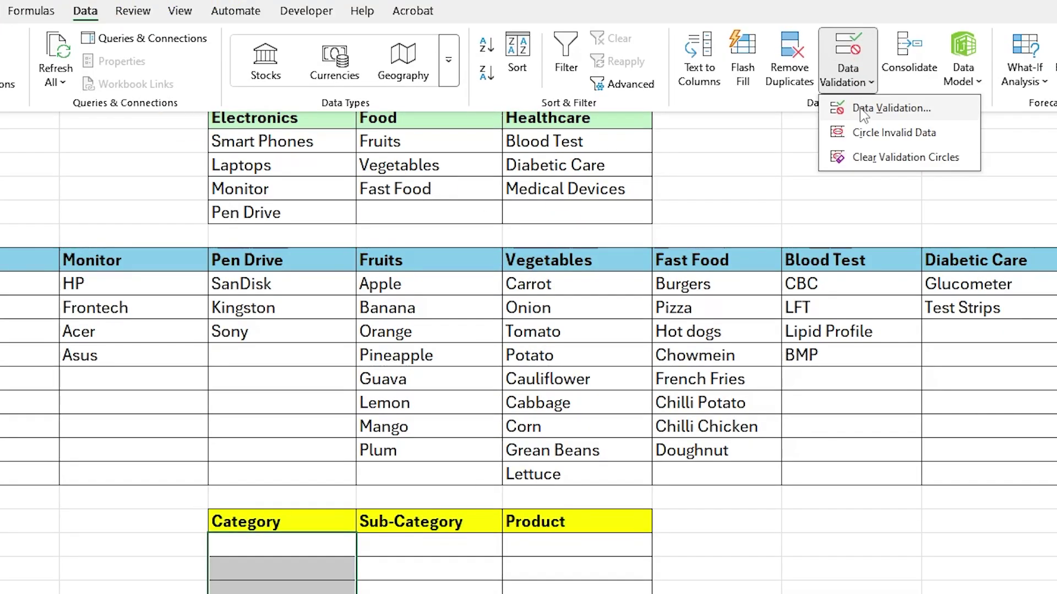
{"action": "left_click", "coordinate": [863, 109]}
{"action": "left_click_drag", "start_coordinate": [1, 266], "coordinate": [685, 285]}
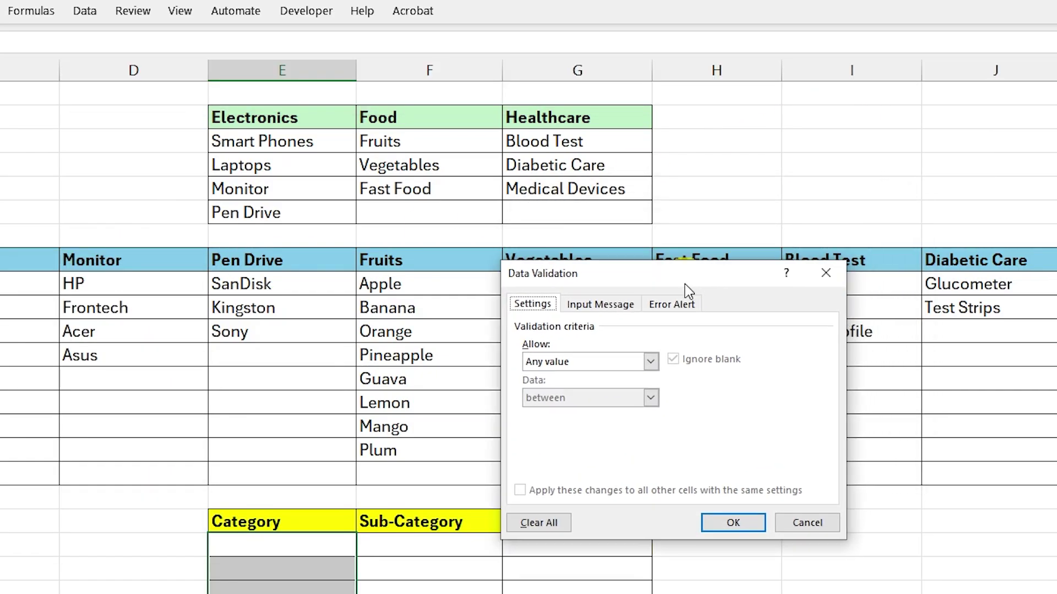
{"action": "left_click", "coordinate": [651, 362]}
{"action": "left_click", "coordinate": [630, 410]}
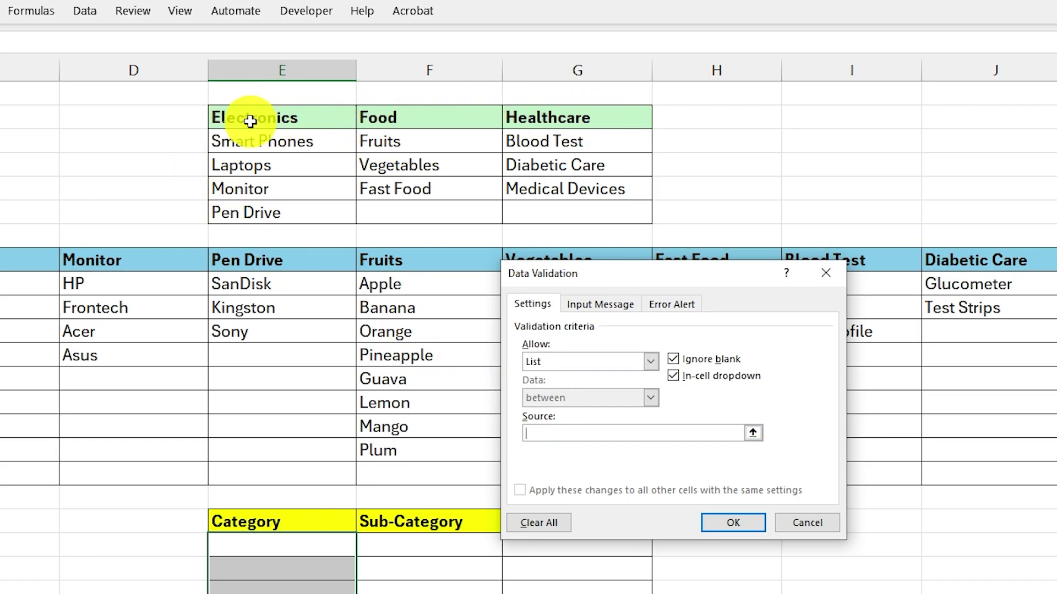
{"action": "left_click_drag", "start_coordinate": [248, 120], "coordinate": [507, 125]}
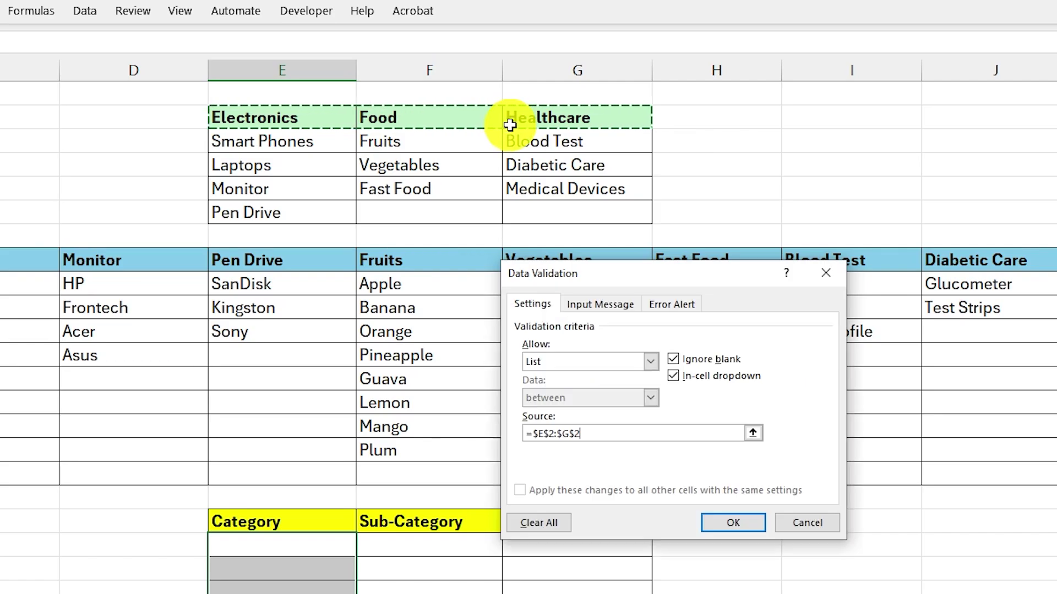
{"action": "left_click", "coordinate": [733, 522]}
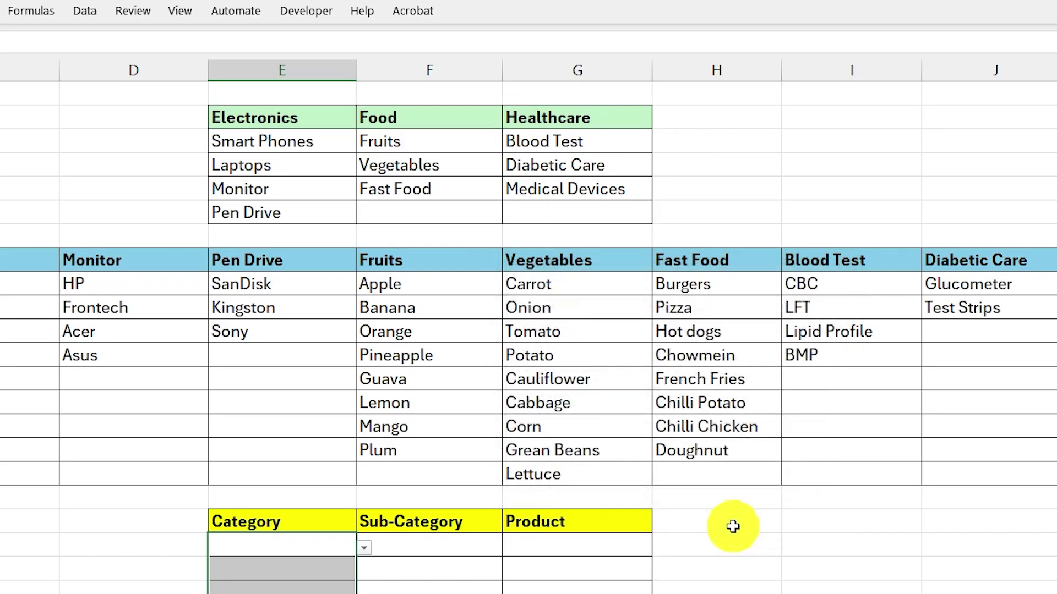
Check the drop-down lists in the first four cells of the Category column
{"action": "left_click", "coordinate": [236, 548]}
{"action": "left_click", "coordinate": [363, 553]}
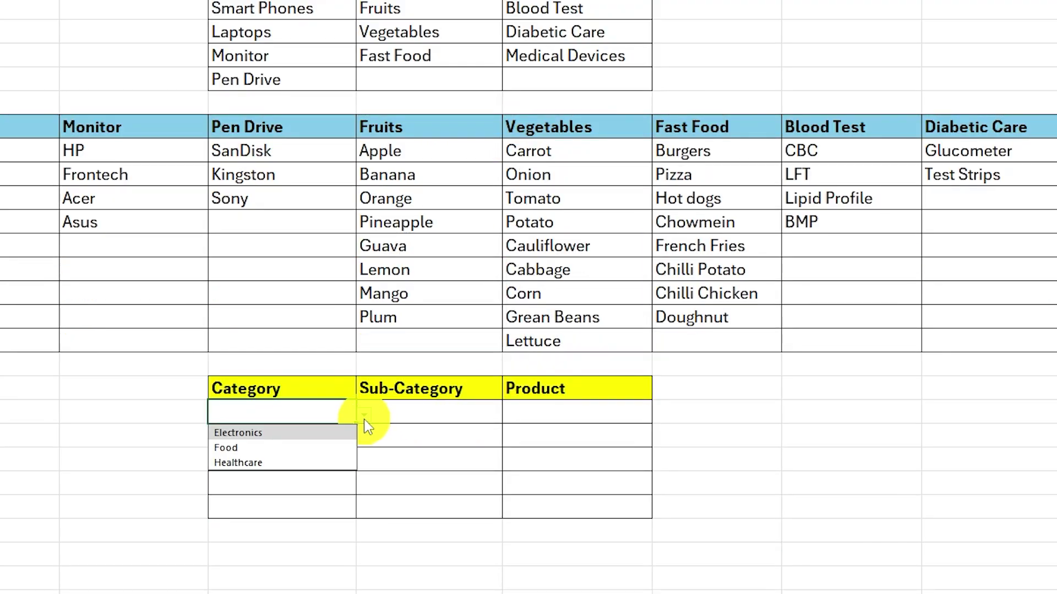
{"action": "left_click", "coordinate": [366, 420]}
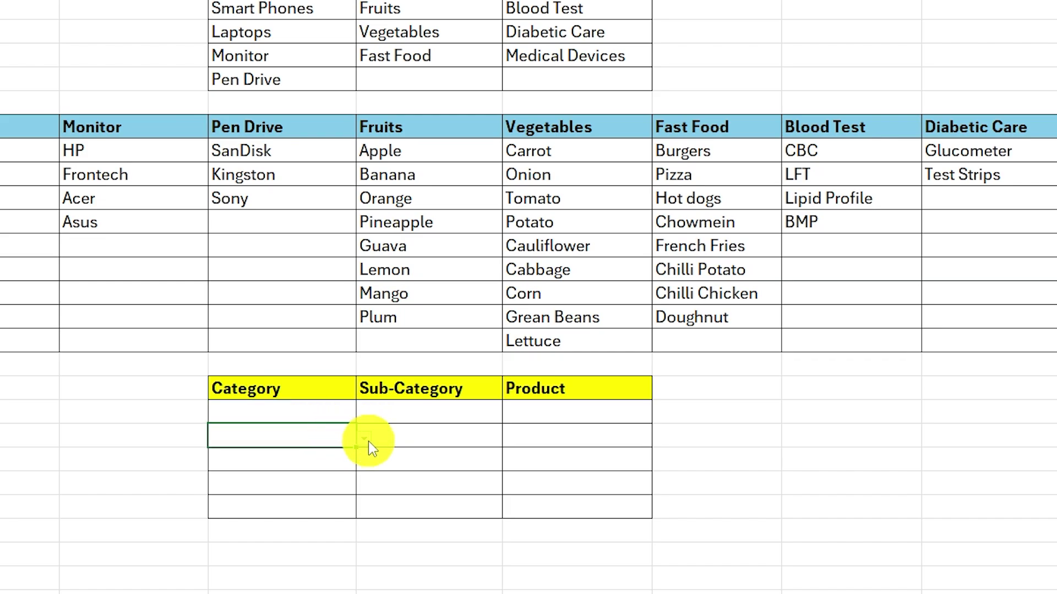
{"action": "left_click", "coordinate": [368, 440]}
{"action": "left_click", "coordinate": [368, 440]}
{"action": "left_click", "coordinate": [328, 457]}
{"action": "left_click", "coordinate": [366, 460]}
{"action": "left_click", "coordinate": [366, 459]}
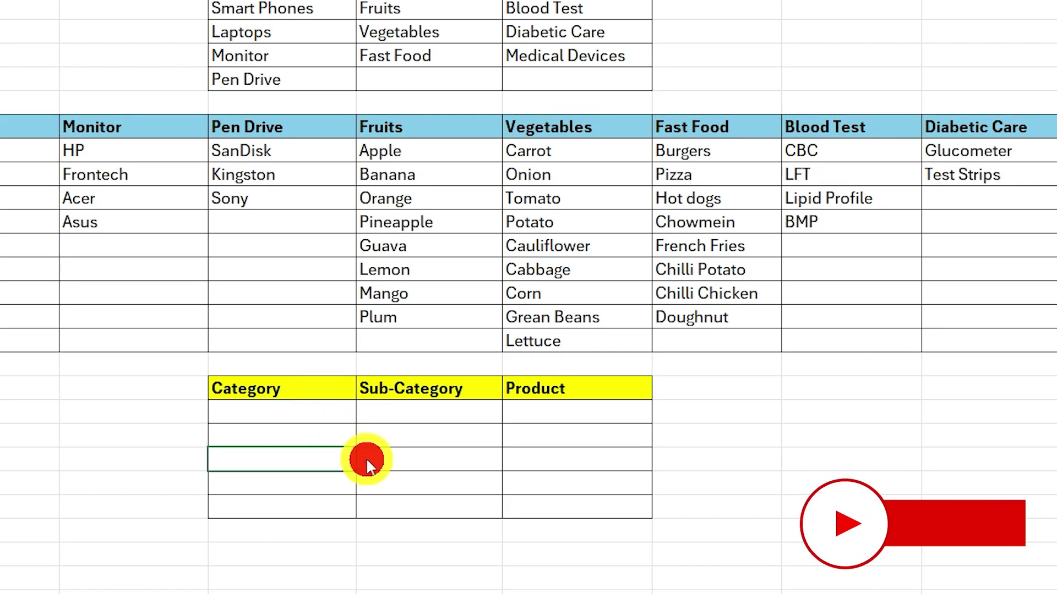
{"action": "left_click", "coordinate": [302, 481]}
{"action": "left_click", "coordinate": [364, 487]}
{"action": "left_click", "coordinate": [364, 487]}
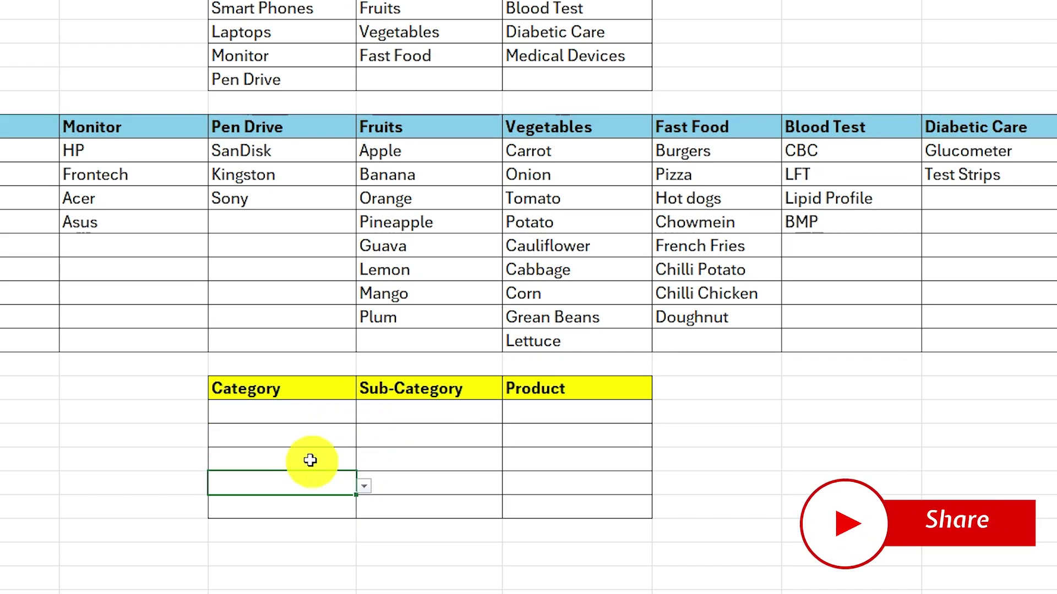
Choose Food, Electronics and Healthcare in the first three Category cells, one category per row
{"action": "left_click", "coordinate": [278, 408]}
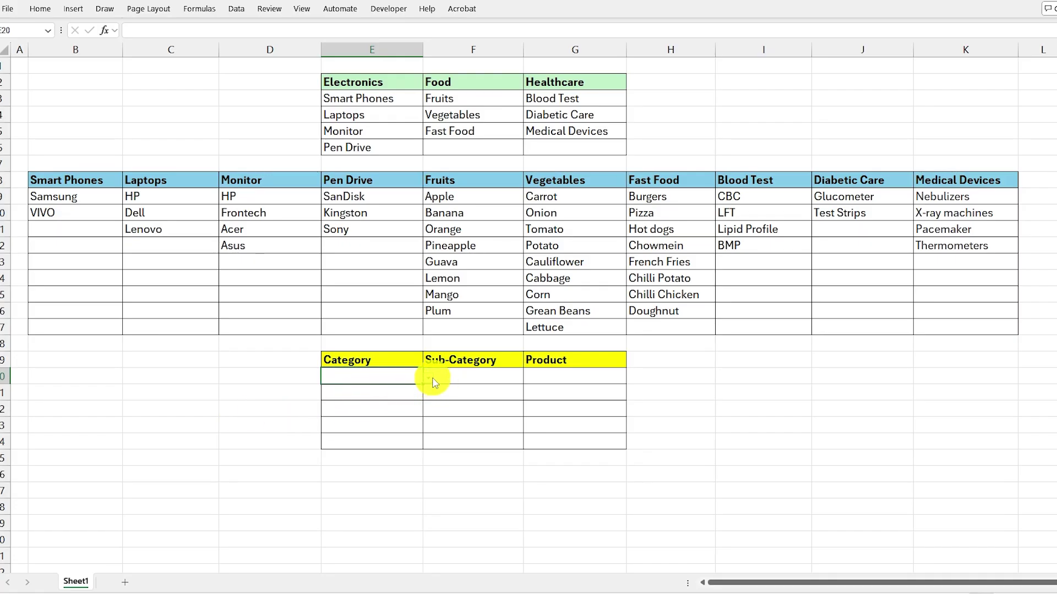
{"action": "left_click", "coordinate": [355, 402]}
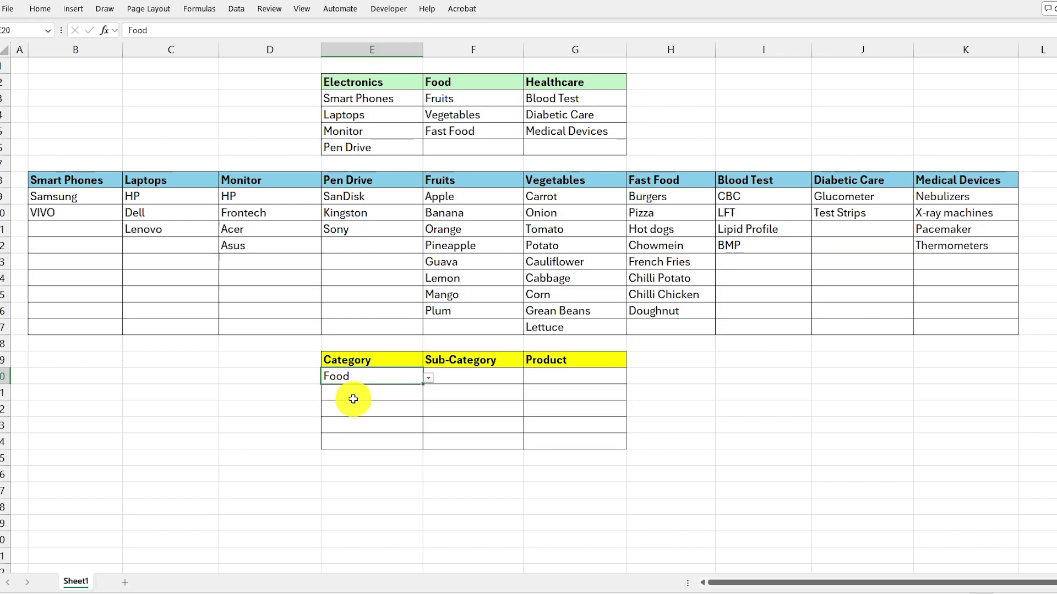
{"action": "left_click", "coordinate": [397, 395]}
{"action": "left_click", "coordinate": [429, 397]}
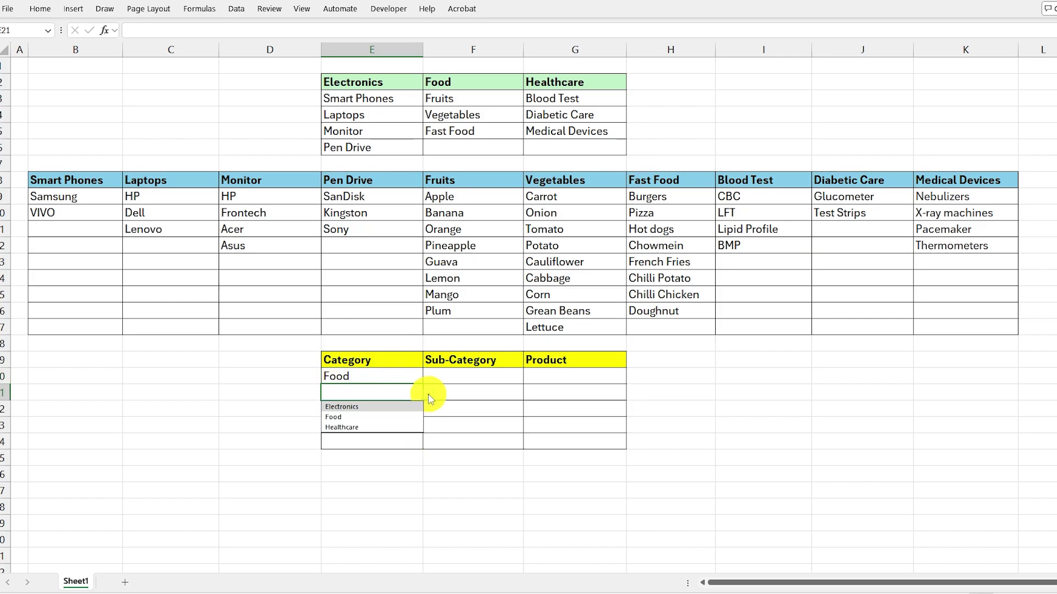
{"action": "left_click", "coordinate": [358, 408]}
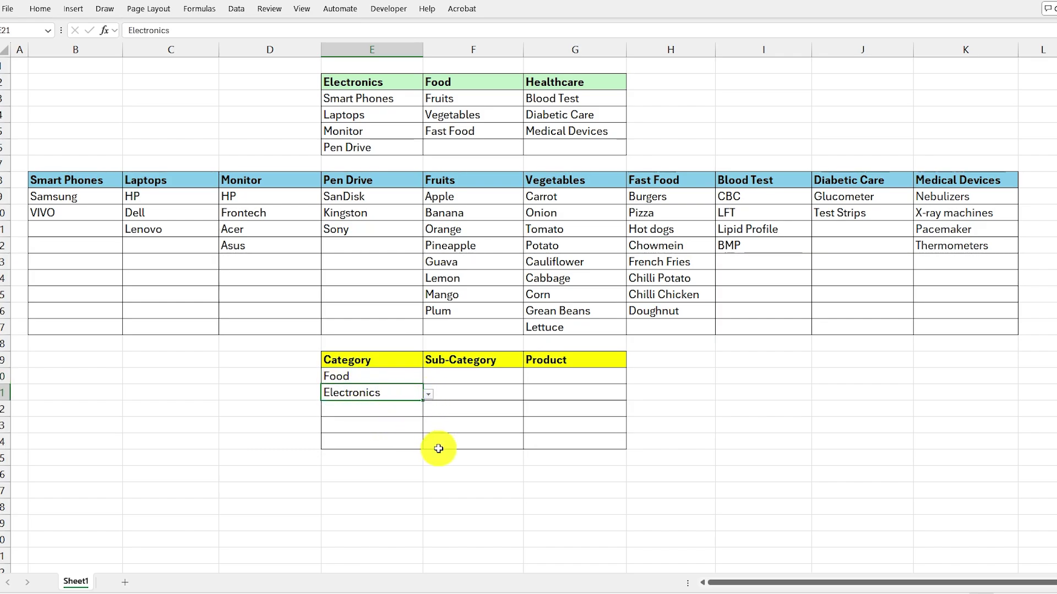
{"action": "left_click", "coordinate": [428, 410]}
{"action": "left_click", "coordinate": [361, 446]}
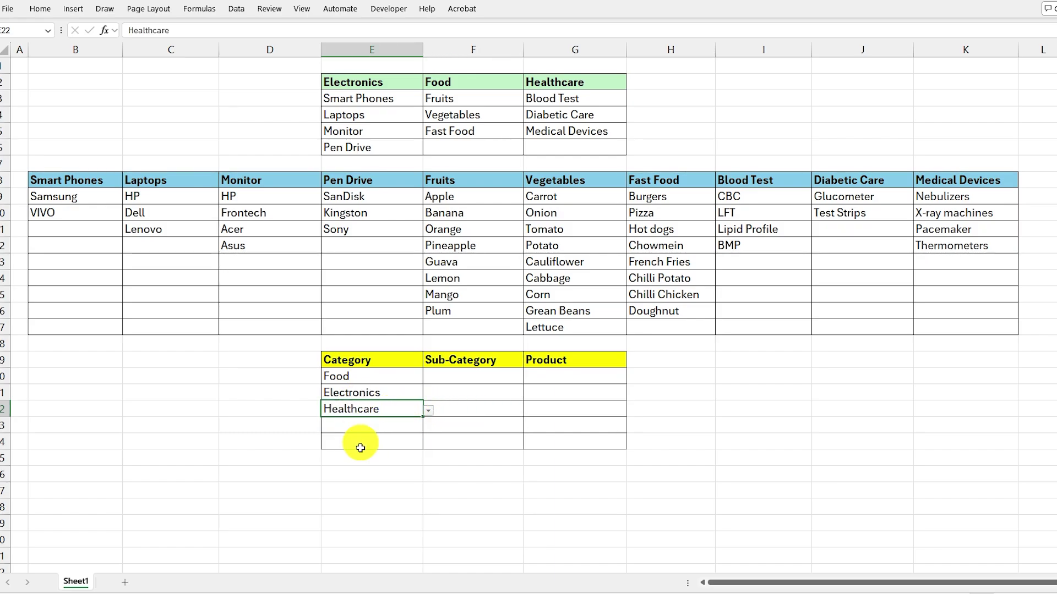
Clear the Electronics and Healthcare entries from the second and third Category cells
{"action": "left_click_drag", "start_coordinate": [371, 390], "coordinate": [372, 409]}
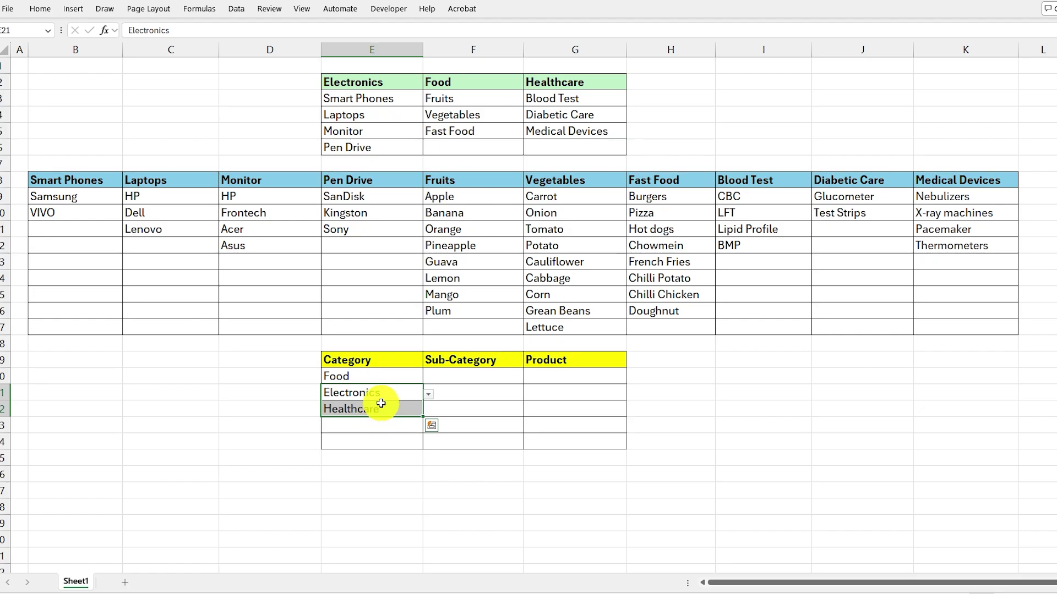
{"action": "left_click", "coordinate": [381, 403]}
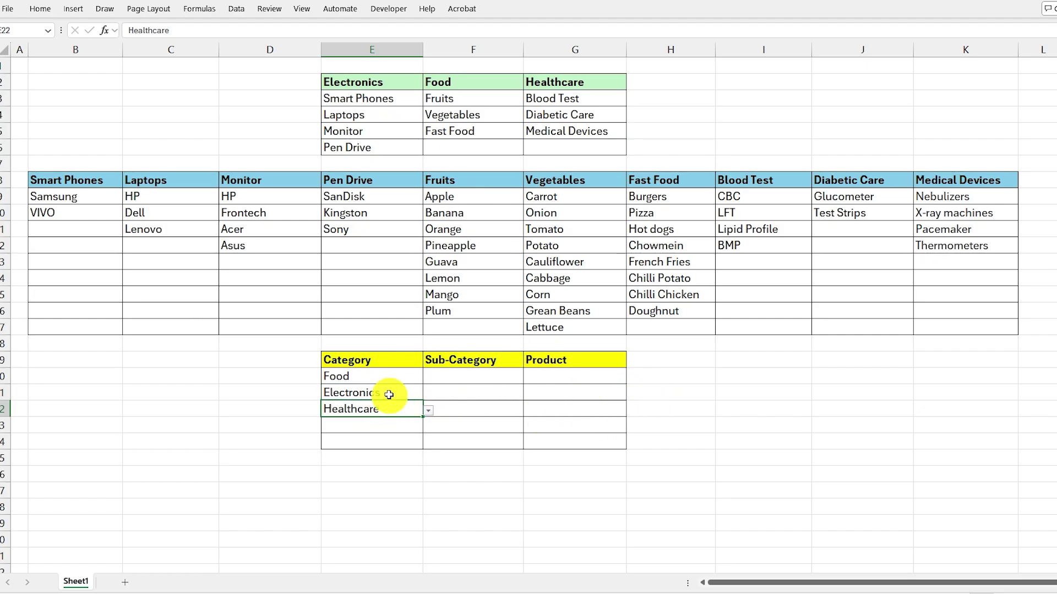
{"action": "left_click_drag", "start_coordinate": [385, 391], "coordinate": [385, 406]}
{"action": "key", "text": "Delete"}
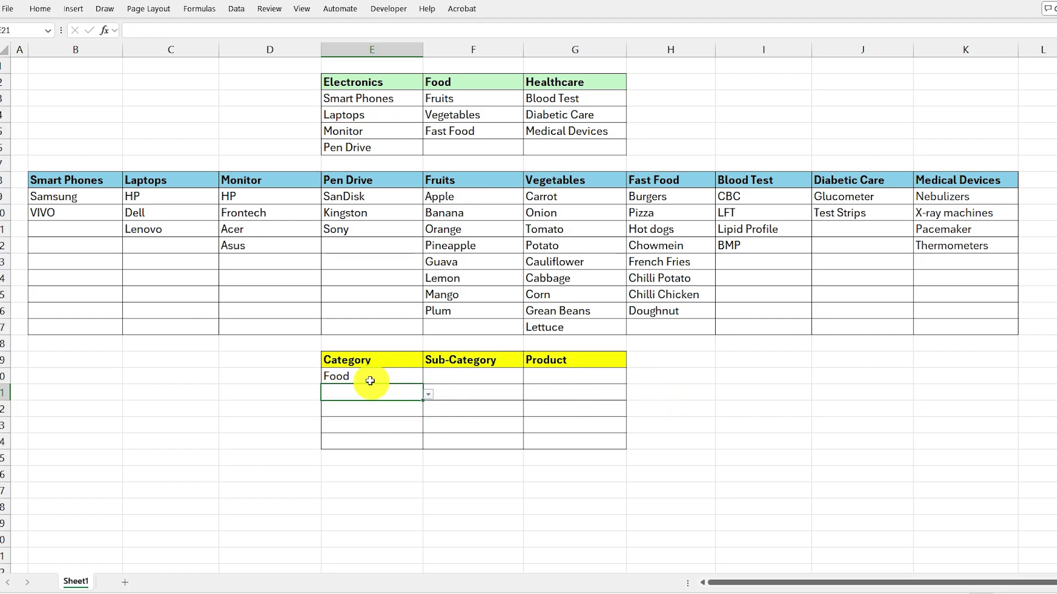
Review the sub-category lists under Food, Electronics and Healthcare against the empty Sub-Category cell in the first row
{"action": "left_click", "coordinate": [369, 379]}
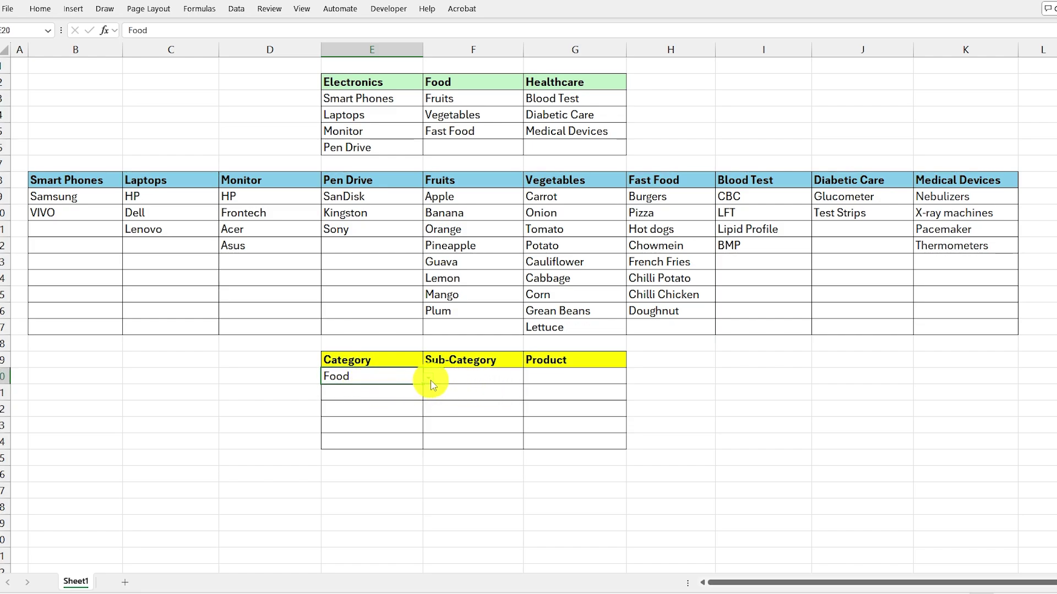
{"action": "left_click_drag", "start_coordinate": [457, 98], "coordinate": [461, 146]}
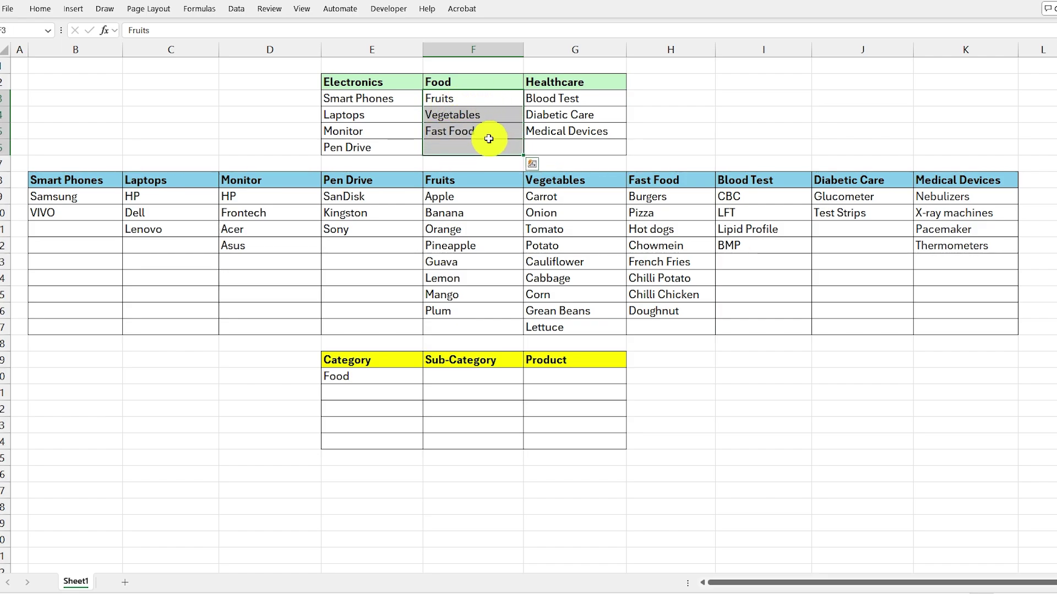
{"action": "left_click", "coordinate": [459, 376]}
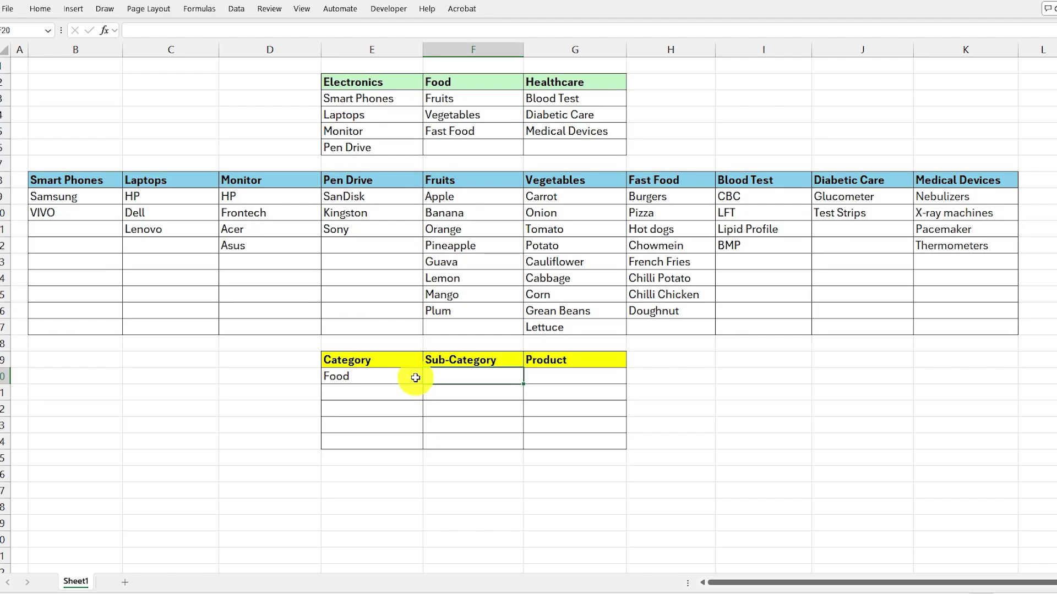
{"action": "left_click_drag", "start_coordinate": [382, 108], "coordinate": [374, 152]}
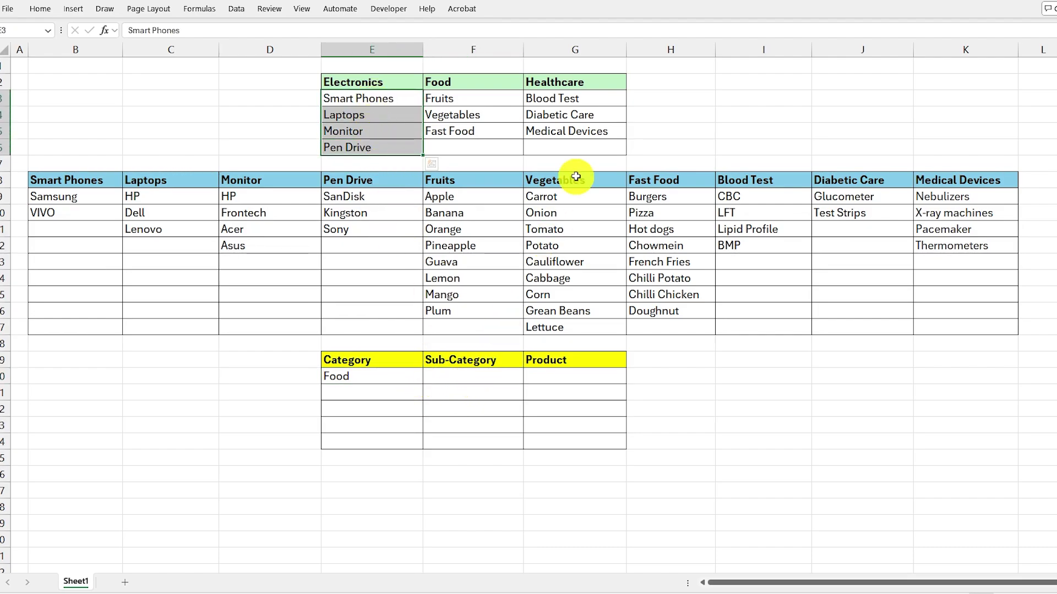
{"action": "left_click_drag", "start_coordinate": [564, 98], "coordinate": [561, 147]}
{"action": "left_click", "coordinate": [456, 377]}
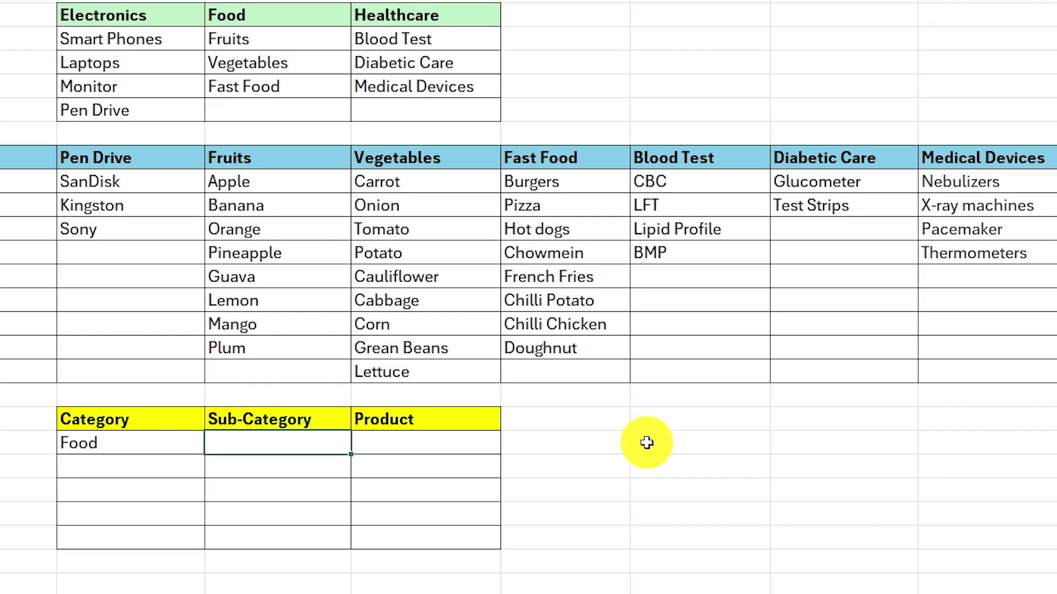
{"action": "left_click", "coordinate": [725, 376]}
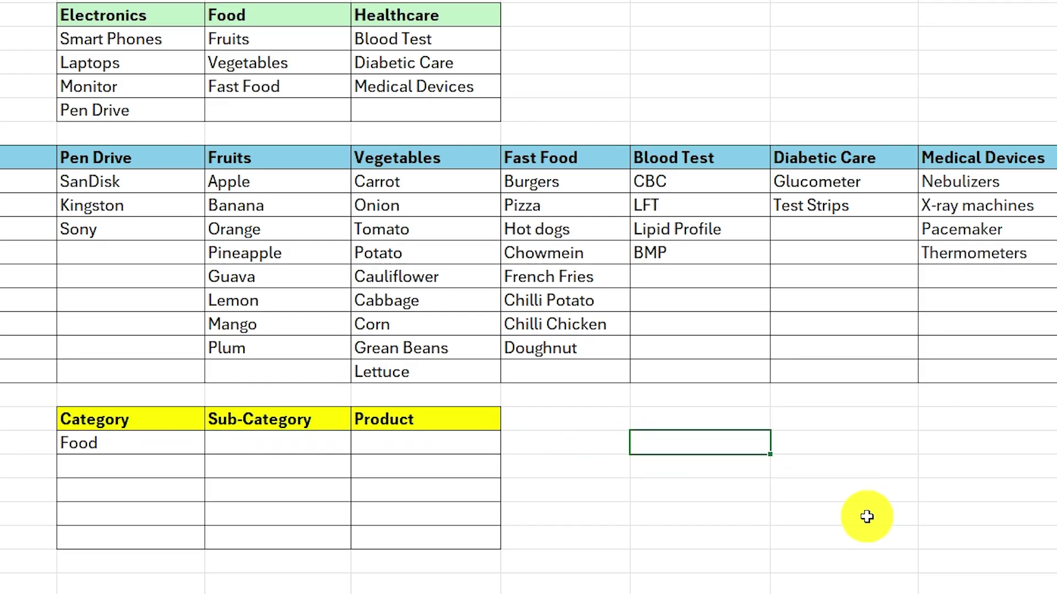
Enter =XLOOKUP(E20,$E$2:$G$2,$E$3:$G$6) in the empty cell I20 to return the sub-categories of the first row's category
{"action": "type", "text": "=XLO"}
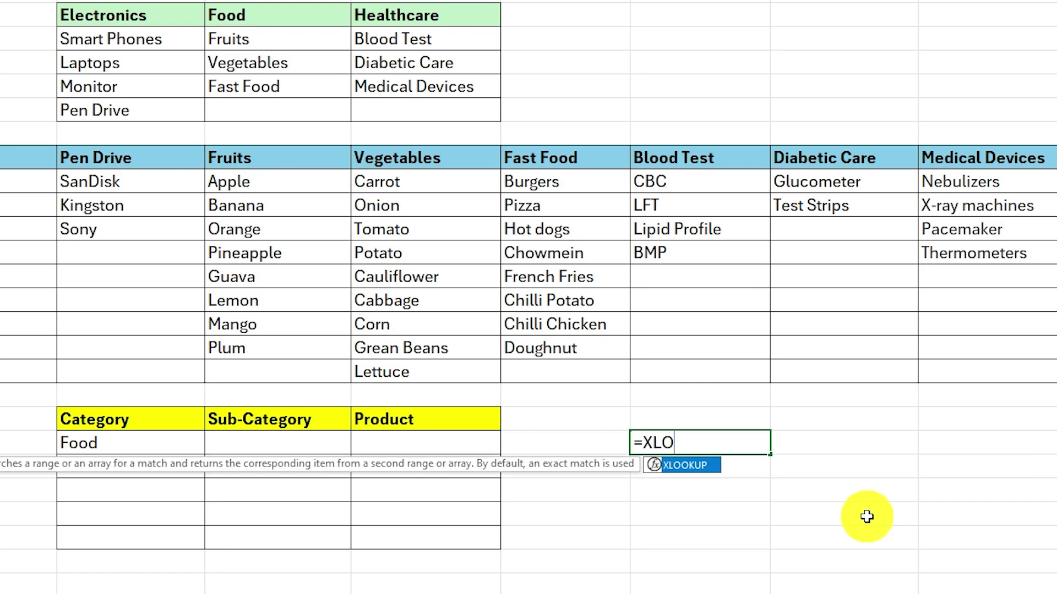
{"action": "type", "text": "OKUP("}
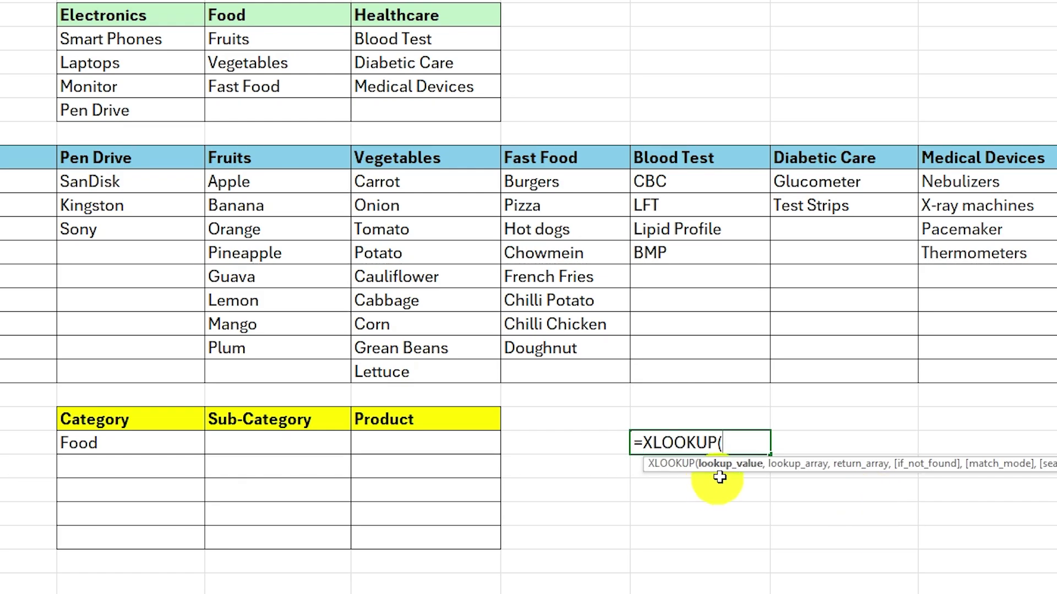
{"action": "left_click", "coordinate": [101, 444]}
{"action": "type", "text": ","}
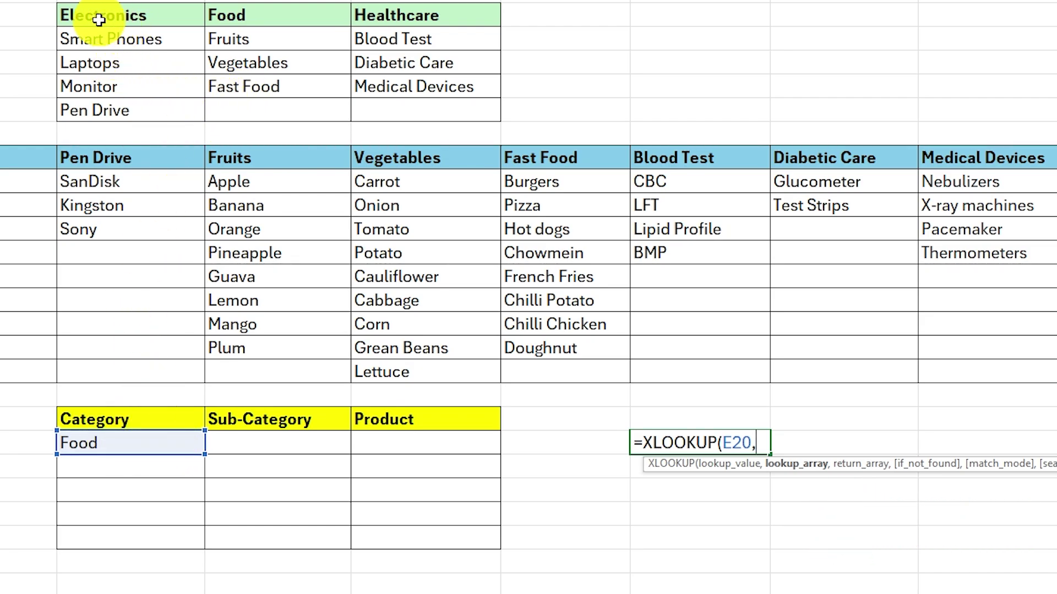
{"action": "left_click_drag", "start_coordinate": [89, 11], "coordinate": [397, 17]}
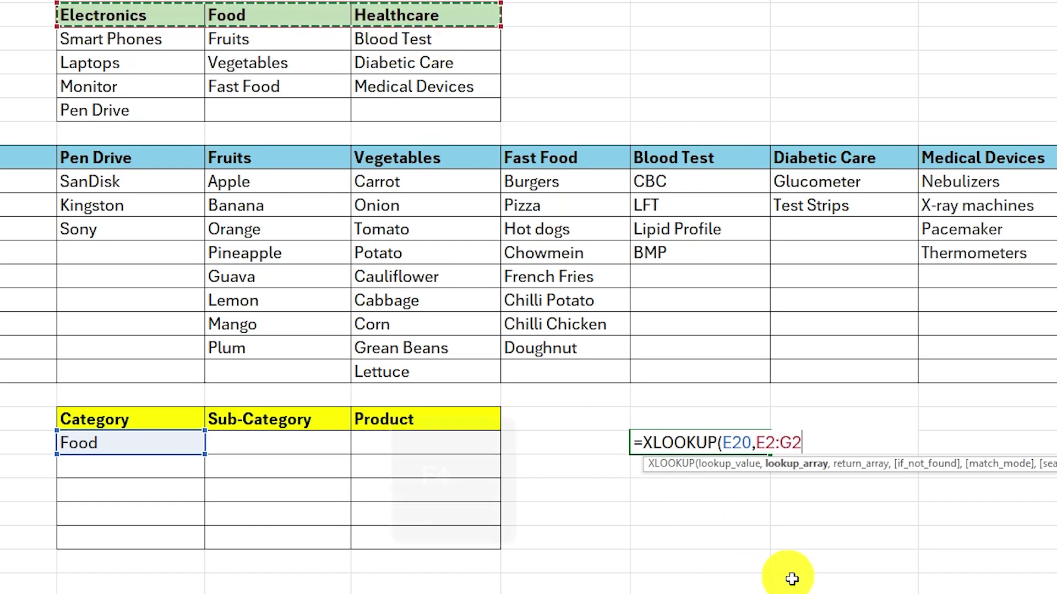
{"action": "key", "text": "F4"}
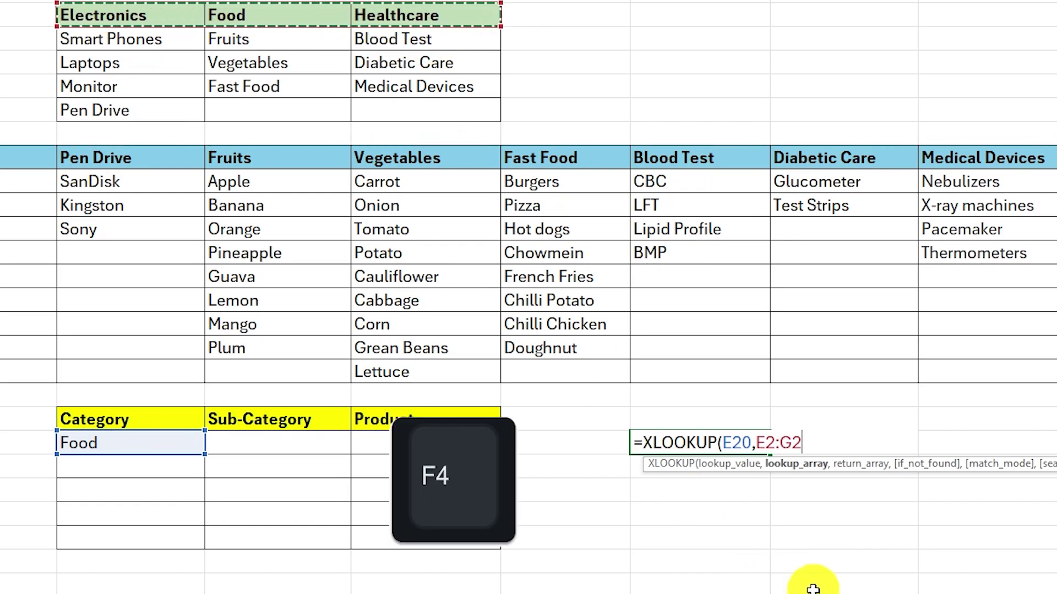
{"action": "type", "text": ","}
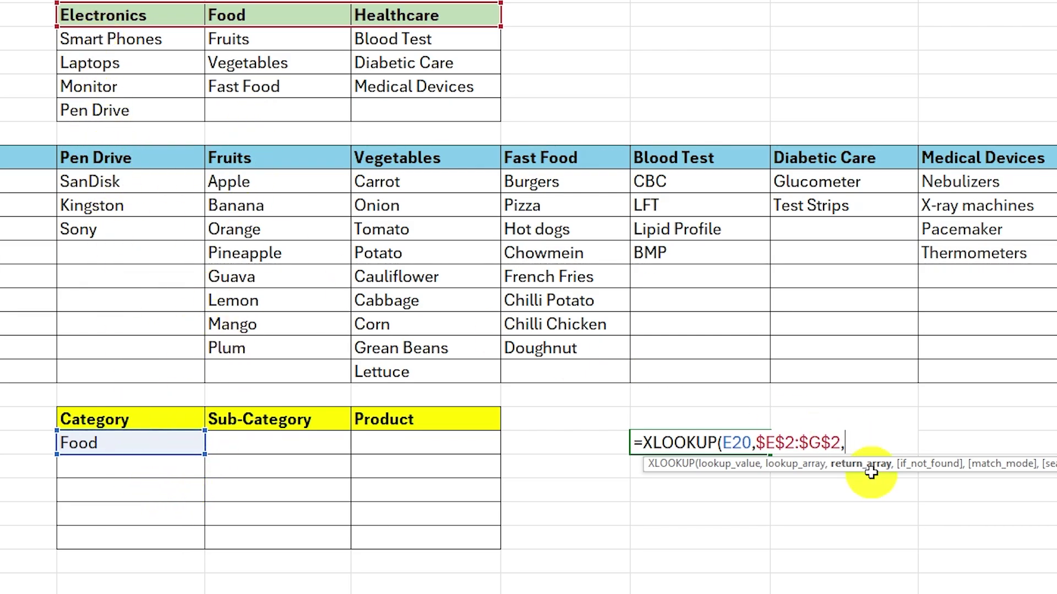
{"action": "left_click_drag", "start_coordinate": [91, 39], "coordinate": [412, 120]}
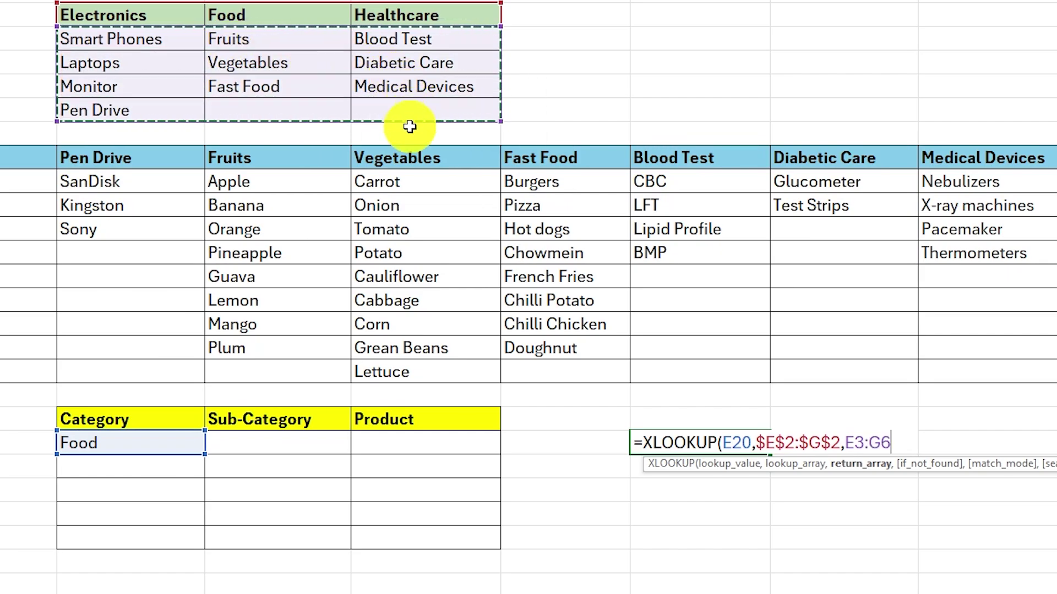
{"action": "key", "text": "F4"}
{"action": "key", "text": "F4"}
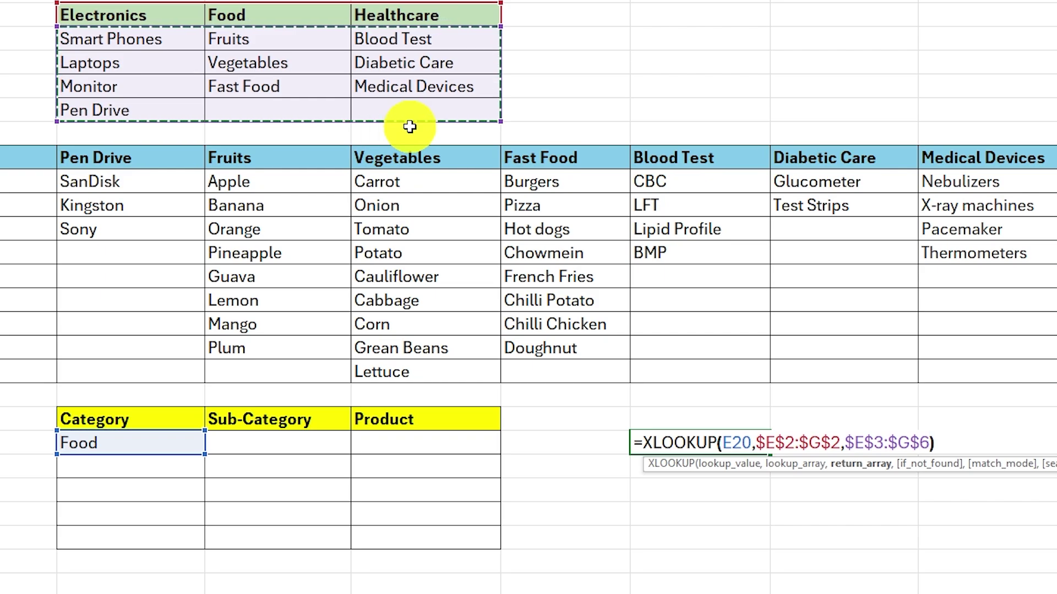
{"action": "key", "text": "Return"}
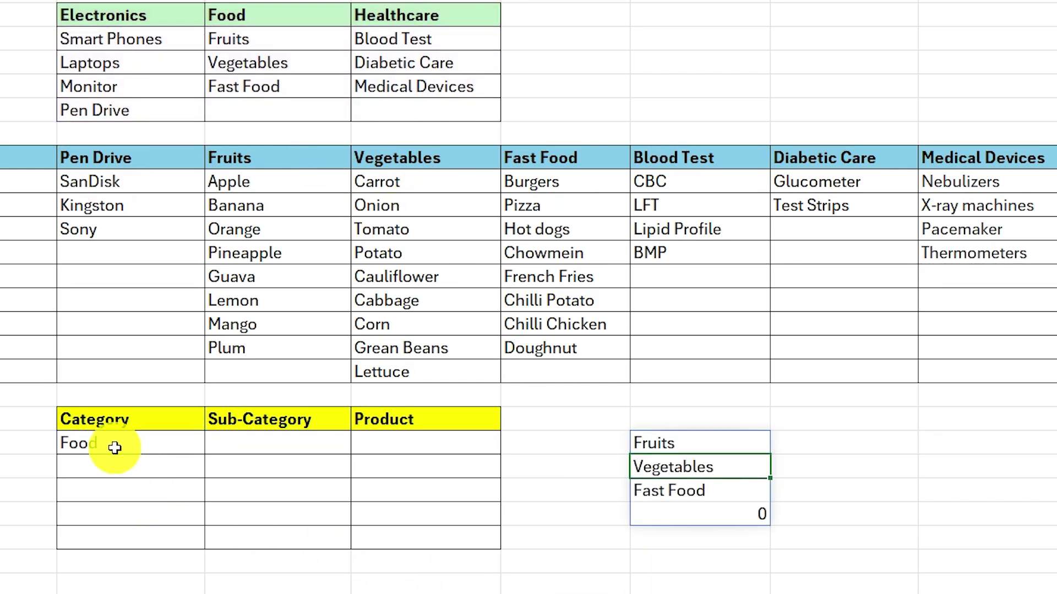
Test the XLOOKUP formula by switching the first Category cell to Electronics, Healthcare and back to Electronics
{"action": "left_click", "coordinate": [165, 448]}
{"action": "left_click", "coordinate": [216, 447]}
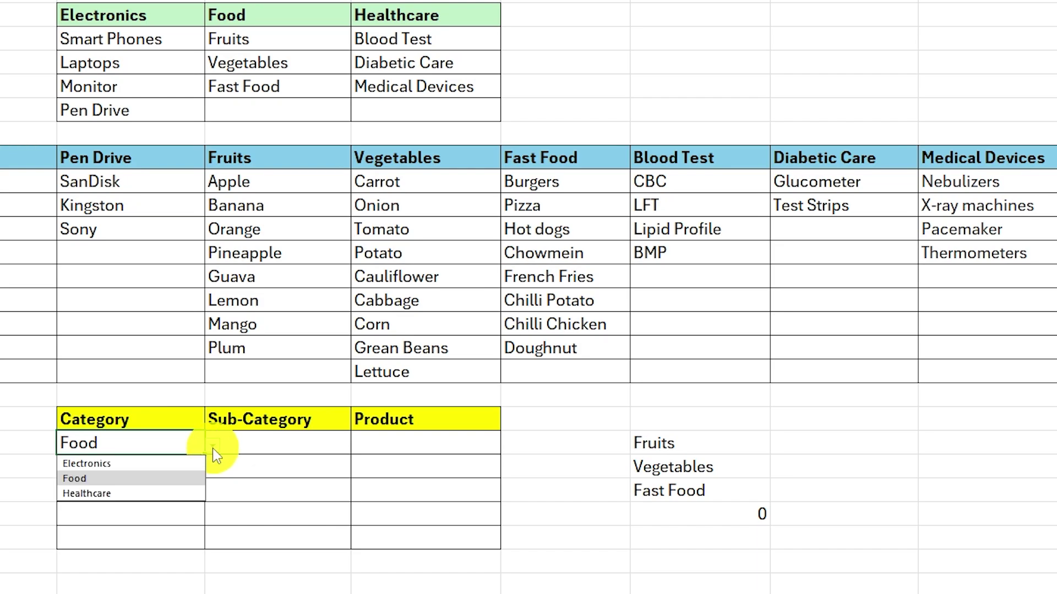
{"action": "left_click", "coordinate": [120, 463]}
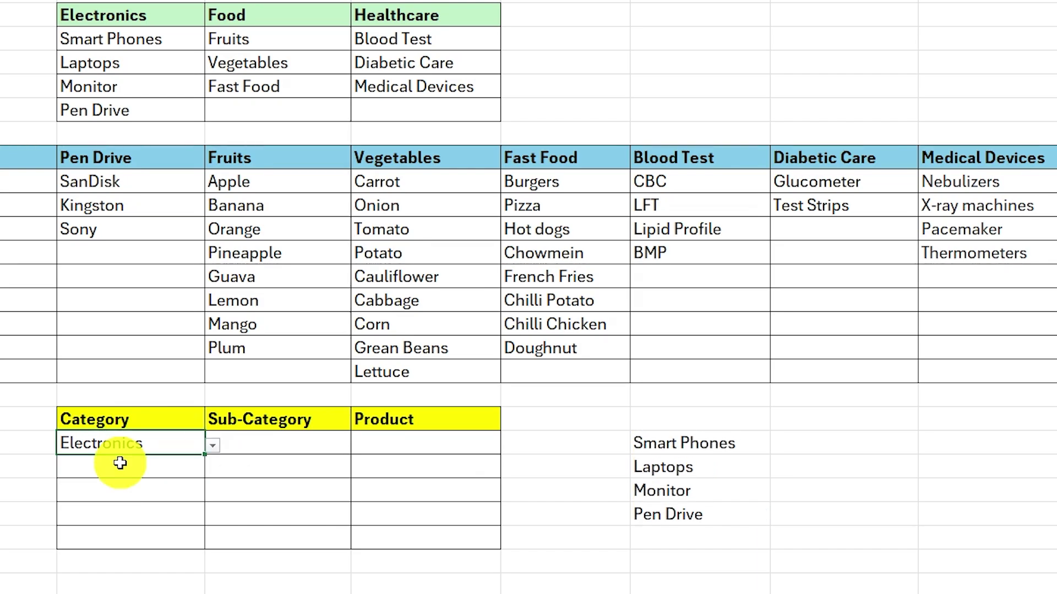
{"action": "left_click", "coordinate": [88, 494]}
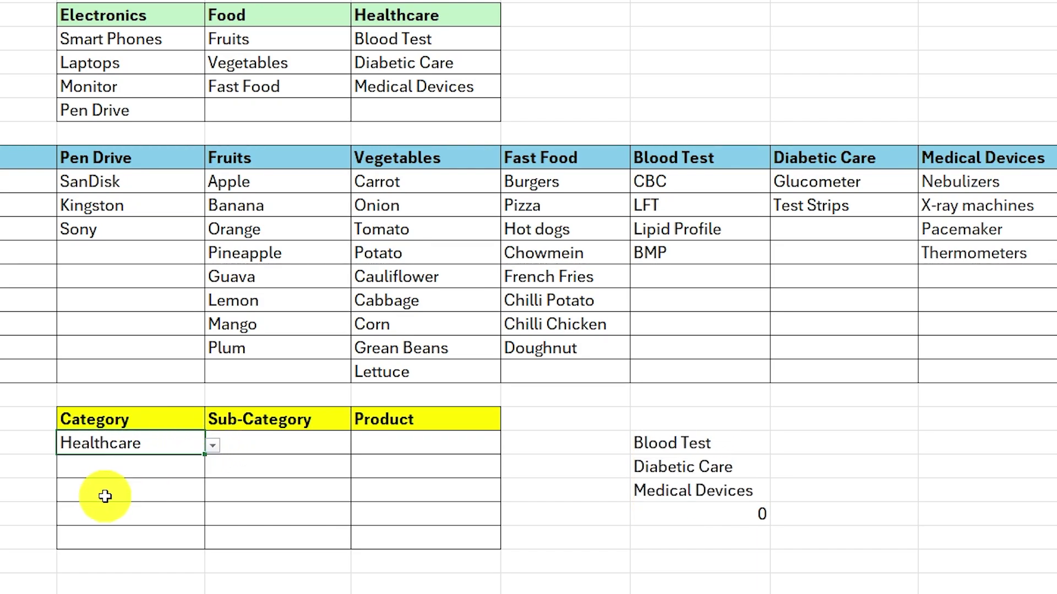
{"action": "left_click", "coordinate": [212, 445]}
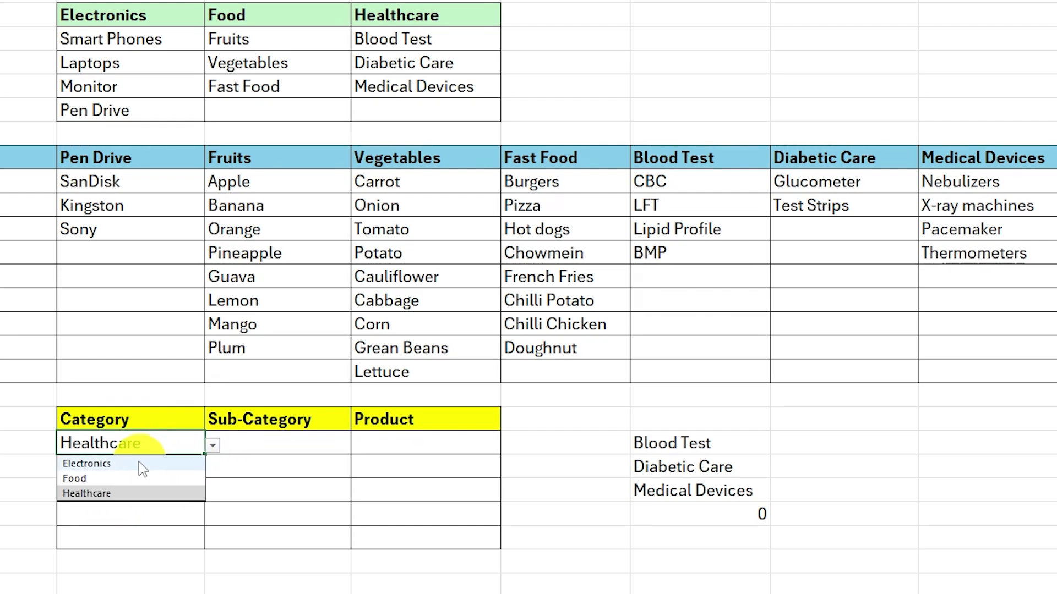
{"action": "left_click", "coordinate": [120, 465]}
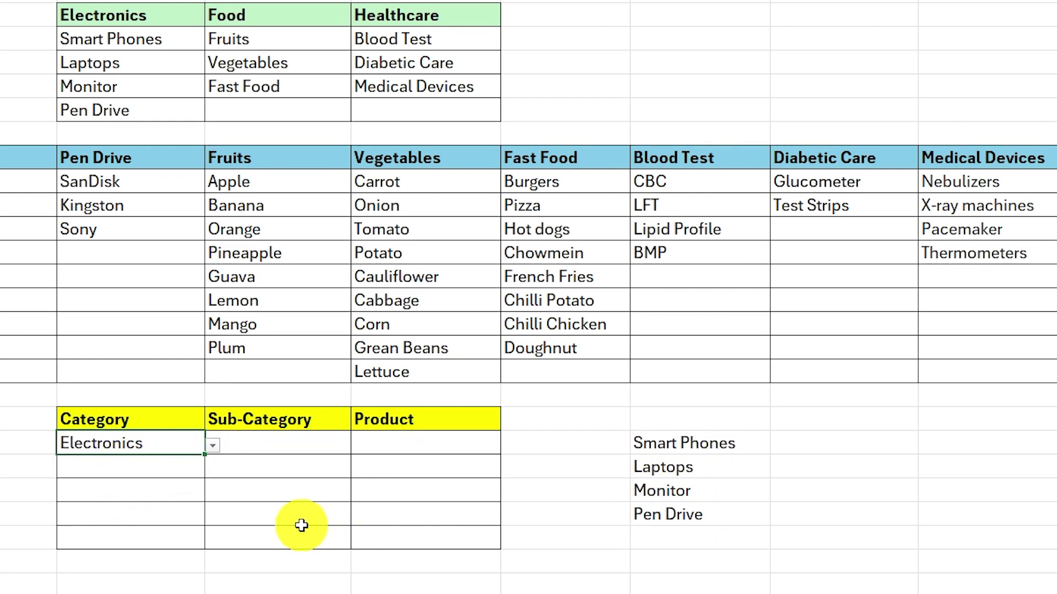
{"action": "key", "text": "Tab"}
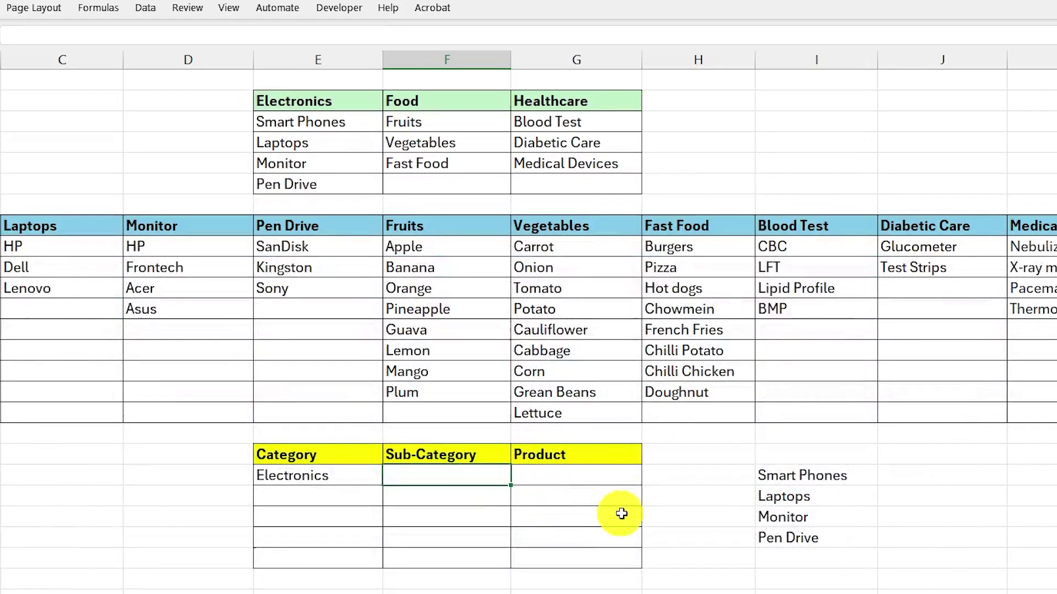
Copy the full XLOOKUP formula text from cell I20 and leave the cell unchanged
{"action": "double_click", "coordinate": [802, 476]}
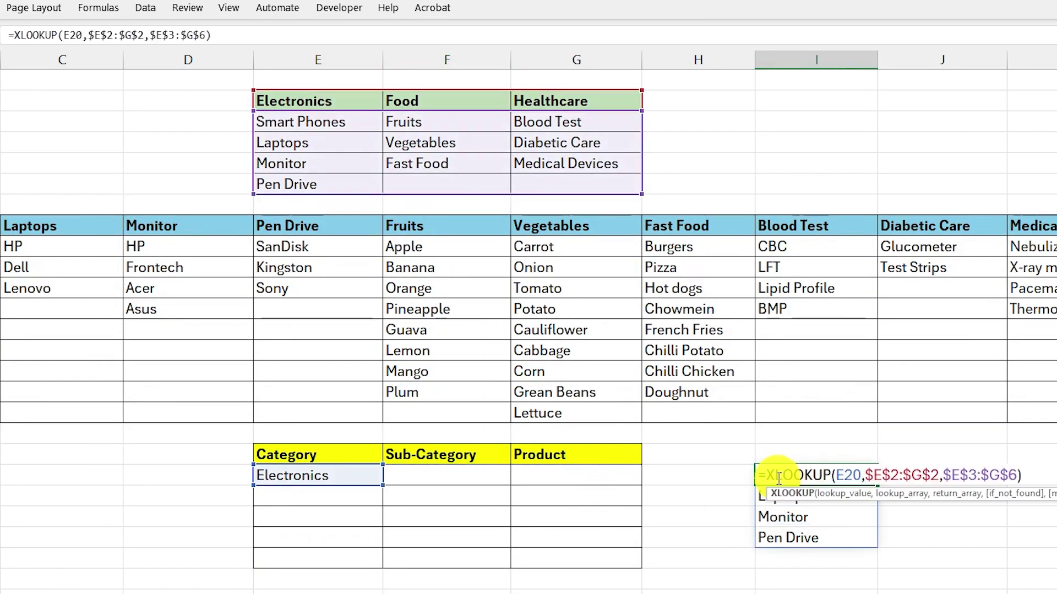
{"action": "left_click_drag", "start_coordinate": [756, 474], "coordinate": [1022, 475]}
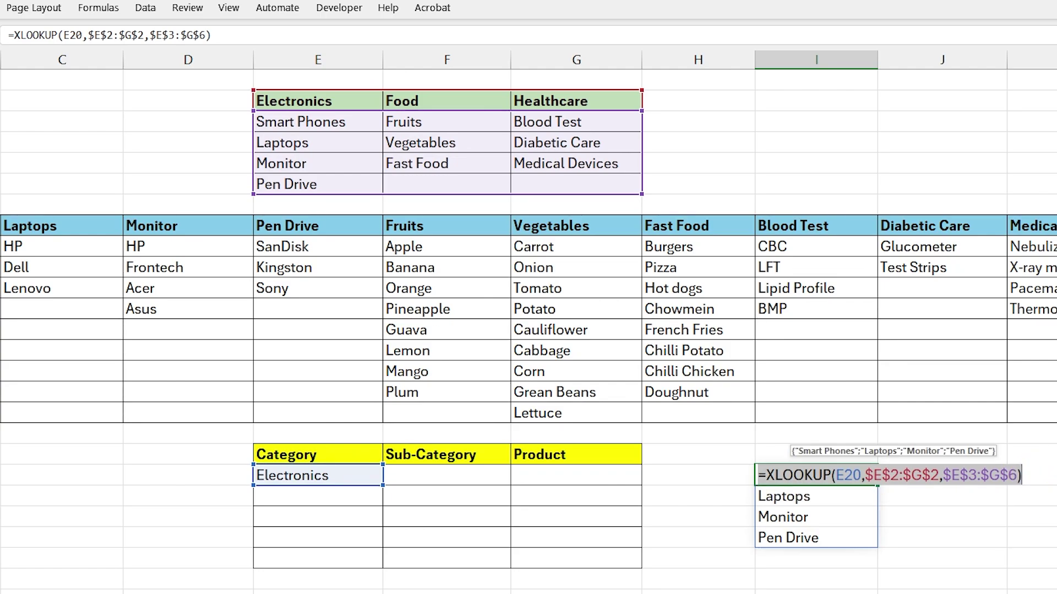
{"action": "key", "text": "Escape"}
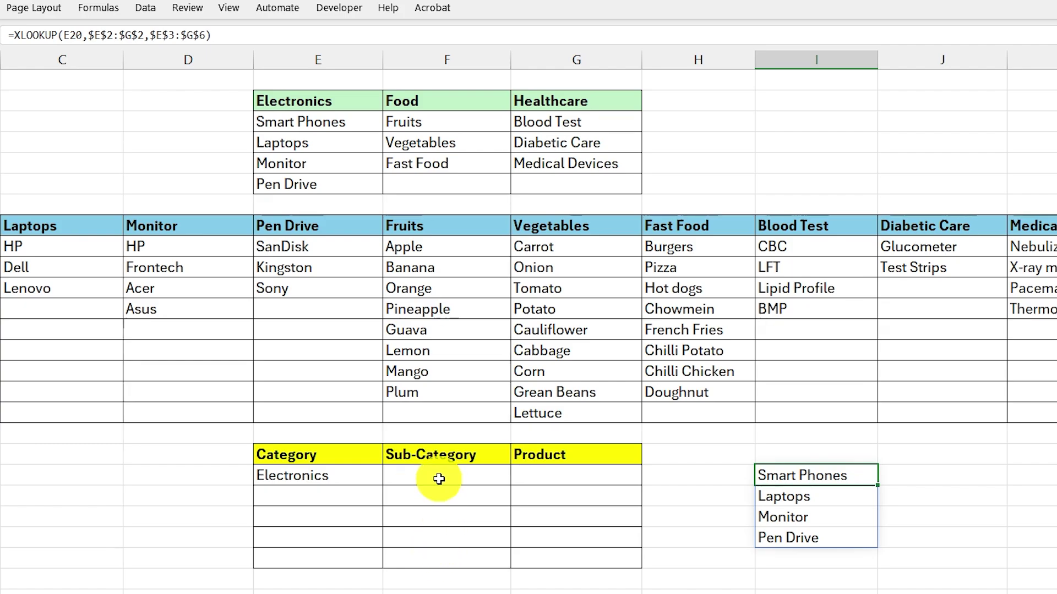
Apply List data validation to the five Sub-Category cells, with the copied XLOOKUP formula as the source
{"action": "left_click_drag", "start_coordinate": [439, 479], "coordinate": [449, 558]}
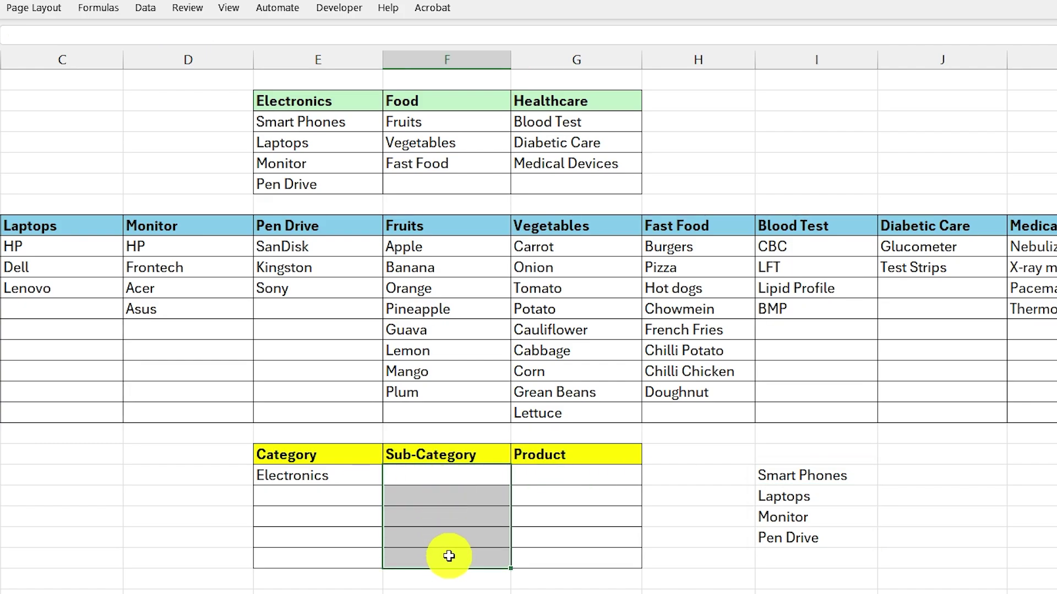
{"action": "left_click", "coordinate": [146, 11]}
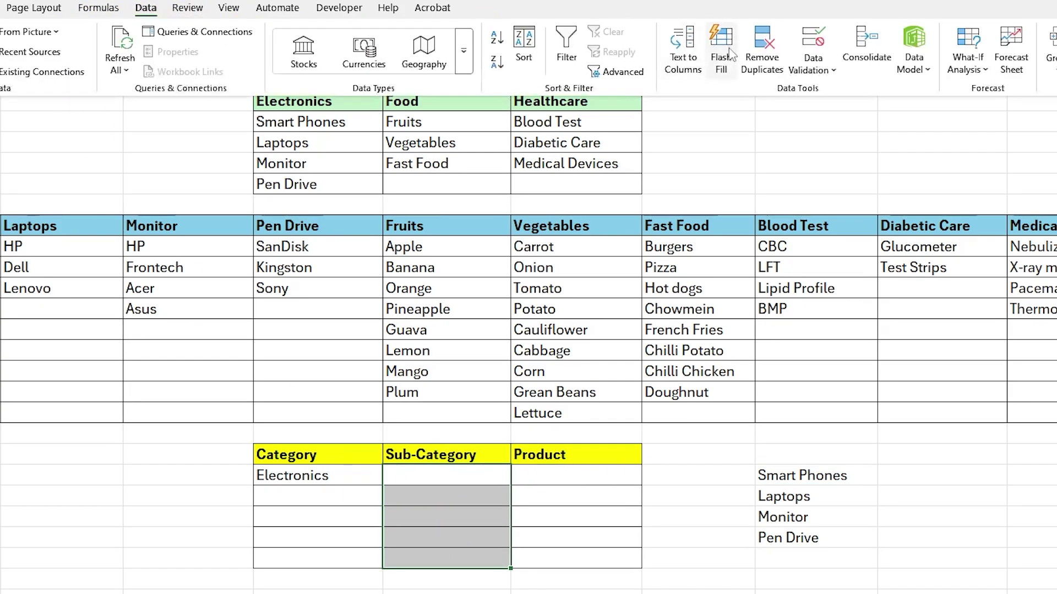
{"action": "left_click", "coordinate": [721, 58]}
{"action": "left_click", "coordinate": [822, 94]}
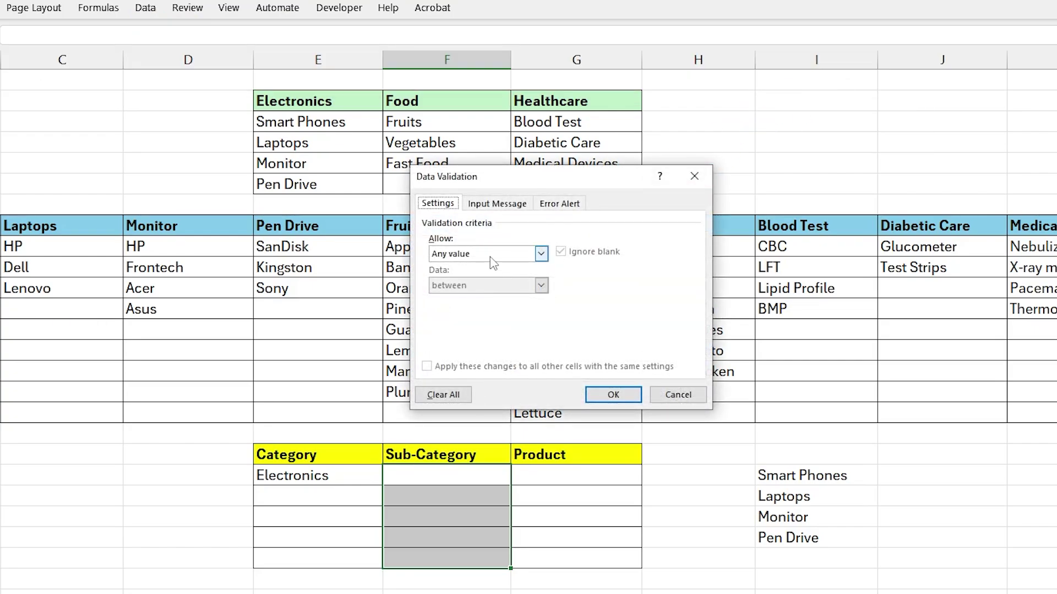
{"action": "left_click", "coordinate": [490, 257]}
{"action": "left_click", "coordinate": [463, 299]}
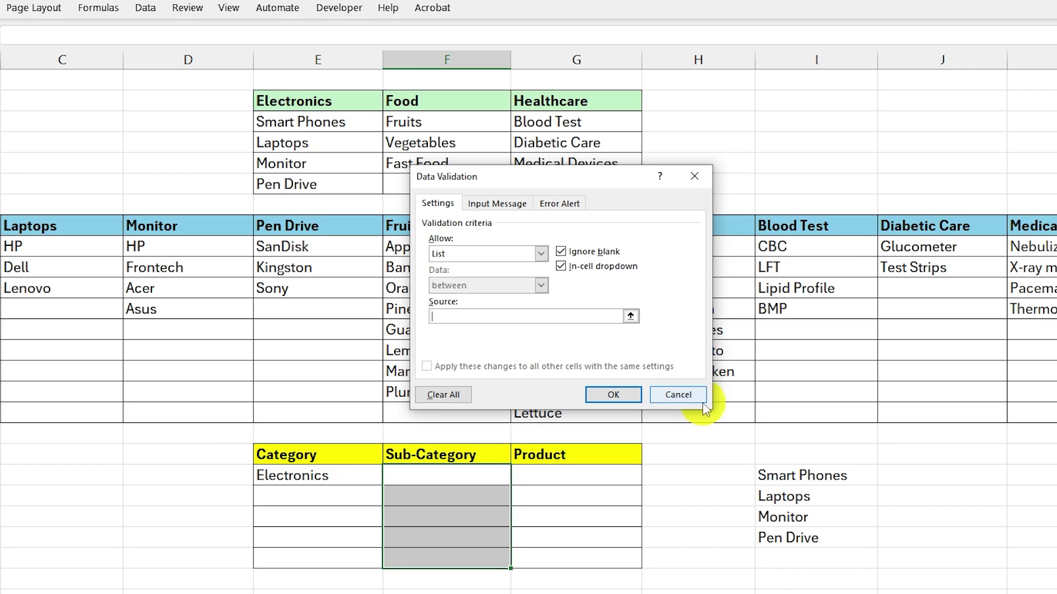
{"action": "left_click", "coordinate": [631, 400]}
Check the Sub-Category drop-down list in the first row against the Electronics sub-categories
{"action": "left_click", "coordinate": [439, 484]}
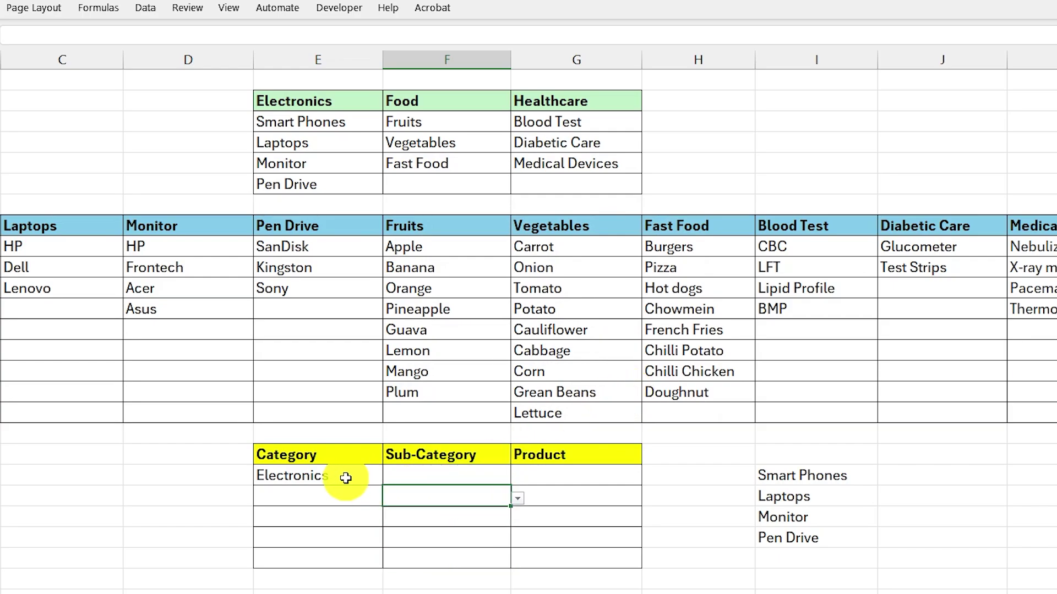
{"action": "left_click", "coordinate": [326, 478]}
{"action": "left_click", "coordinate": [440, 477]}
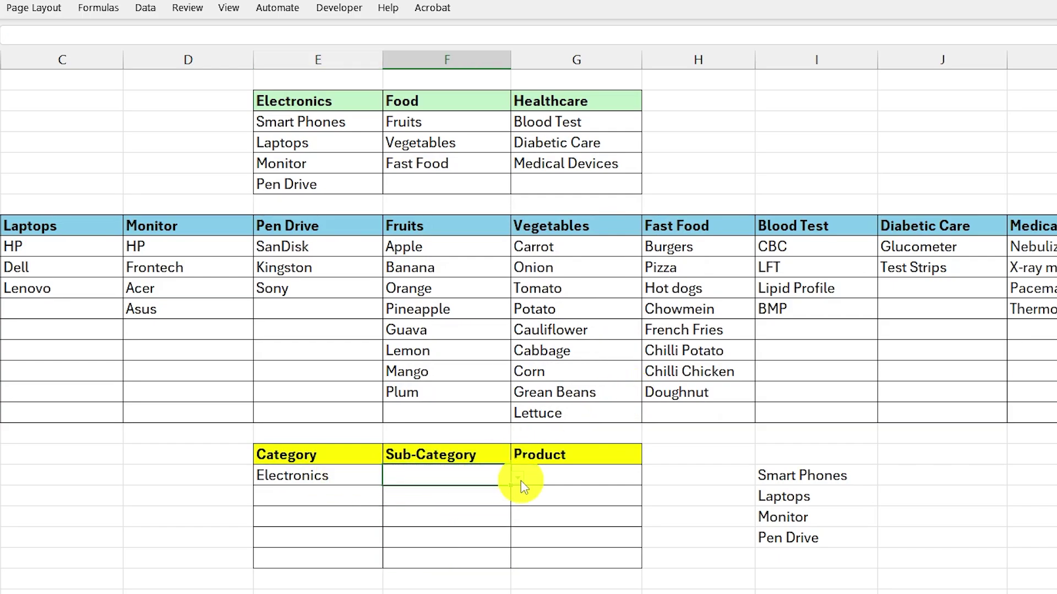
{"action": "left_click", "coordinate": [519, 478]}
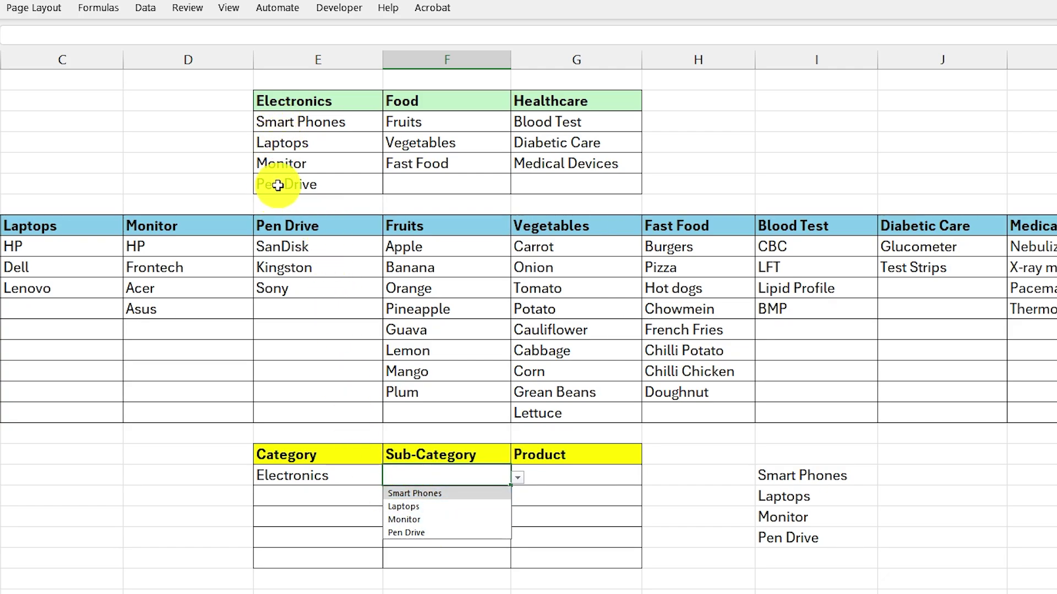
Choose Food in the first Category cell and check the Sub-Category drop-down list beside it
{"action": "left_click", "coordinate": [371, 477]}
{"action": "left_click", "coordinate": [389, 478]}
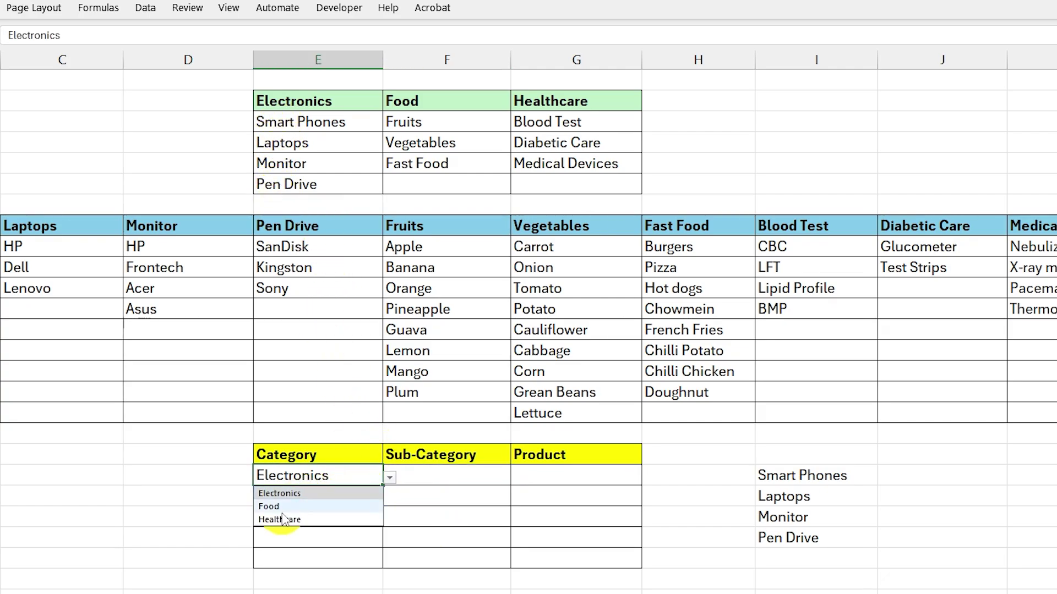
{"action": "left_click", "coordinate": [280, 507]}
{"action": "left_click", "coordinate": [487, 476]}
{"action": "left_click", "coordinate": [520, 479]}
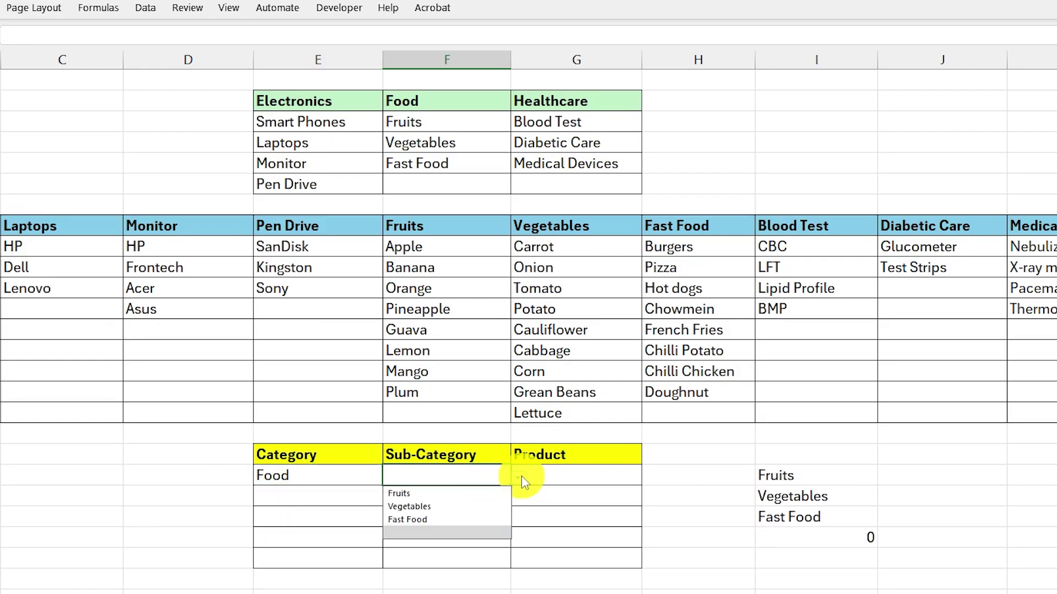
{"action": "left_click", "coordinate": [420, 477]}
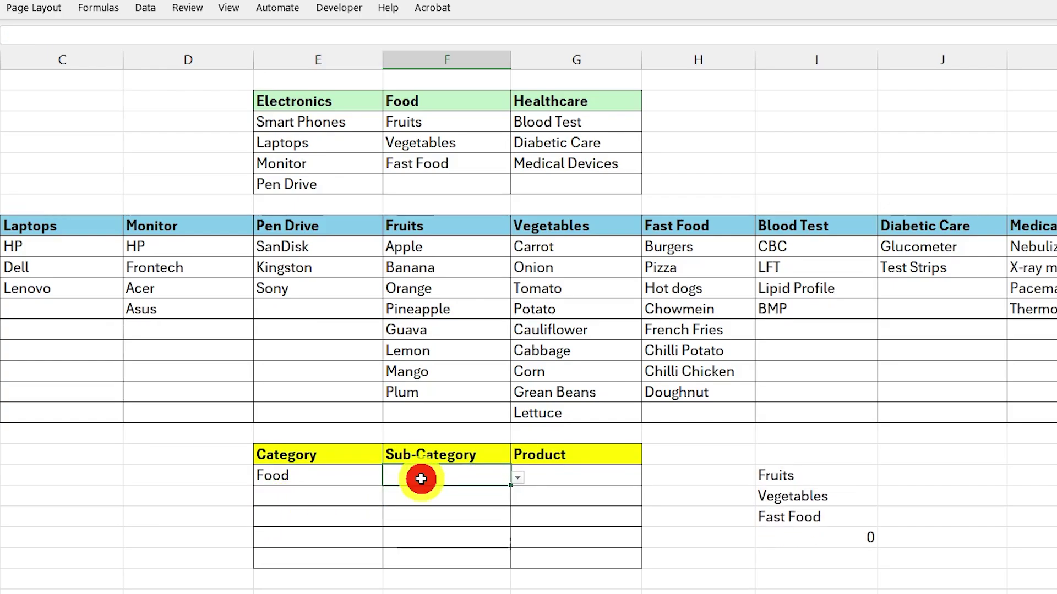
Clear the helper XLOOKUP formula and its spilled results starting at cell I20
{"action": "left_click", "coordinate": [346, 479]}
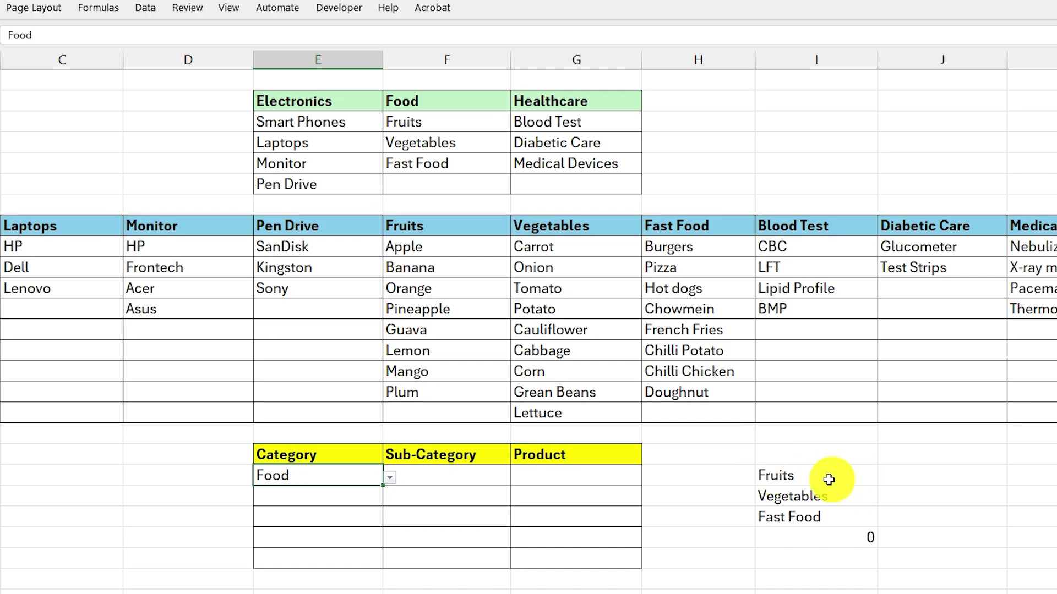
{"action": "left_click_drag", "start_coordinate": [775, 473], "coordinate": [985, 593]}
{"action": "key", "text": "Delete"}
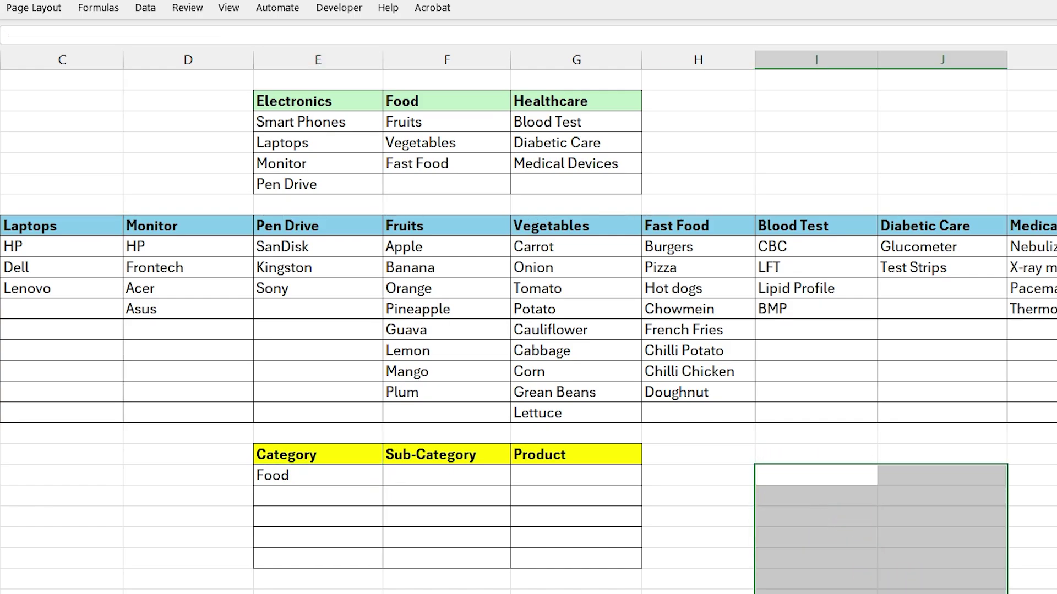
{"action": "left_click", "coordinate": [804, 474]}
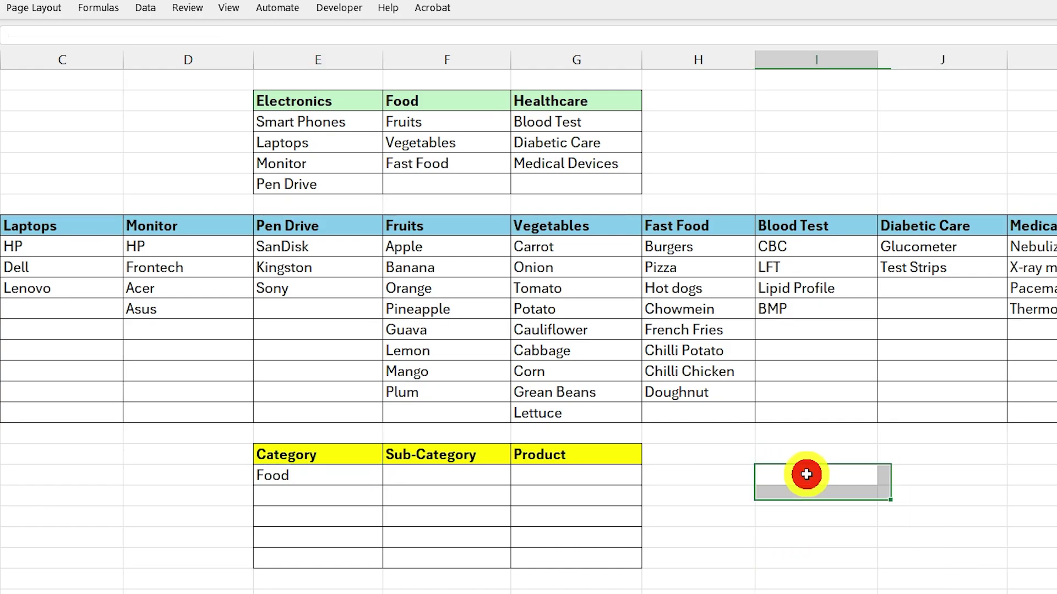
Choose Healthcare in the first Category cell and check the Sub-Category drop-down list for that row
{"action": "left_click", "coordinate": [439, 476]}
{"action": "left_click", "coordinate": [347, 477]}
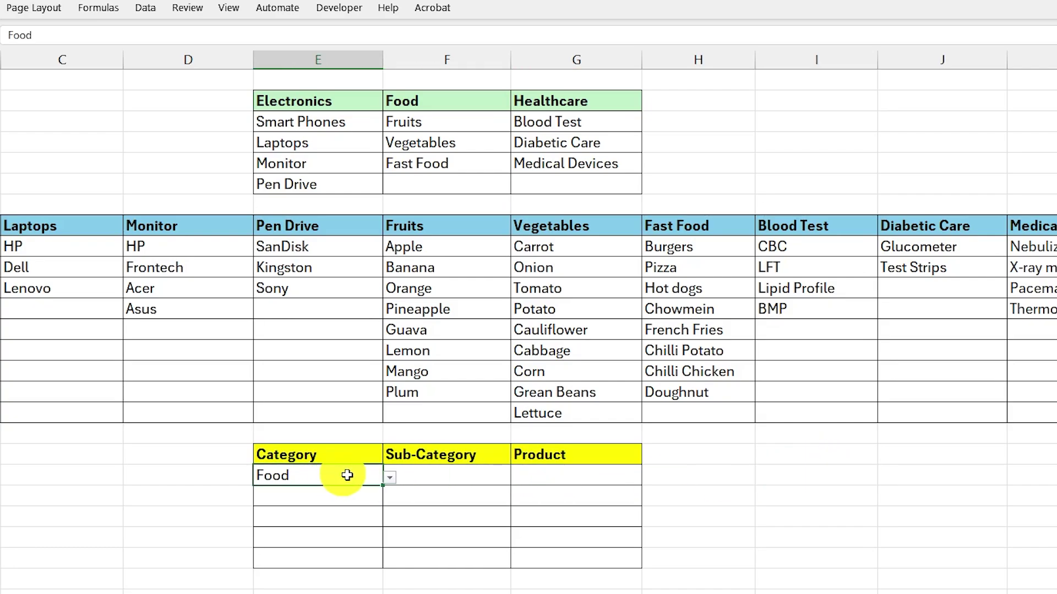
{"action": "left_click", "coordinate": [390, 478]}
{"action": "left_click", "coordinate": [297, 520]}
{"action": "left_click", "coordinate": [476, 479]}
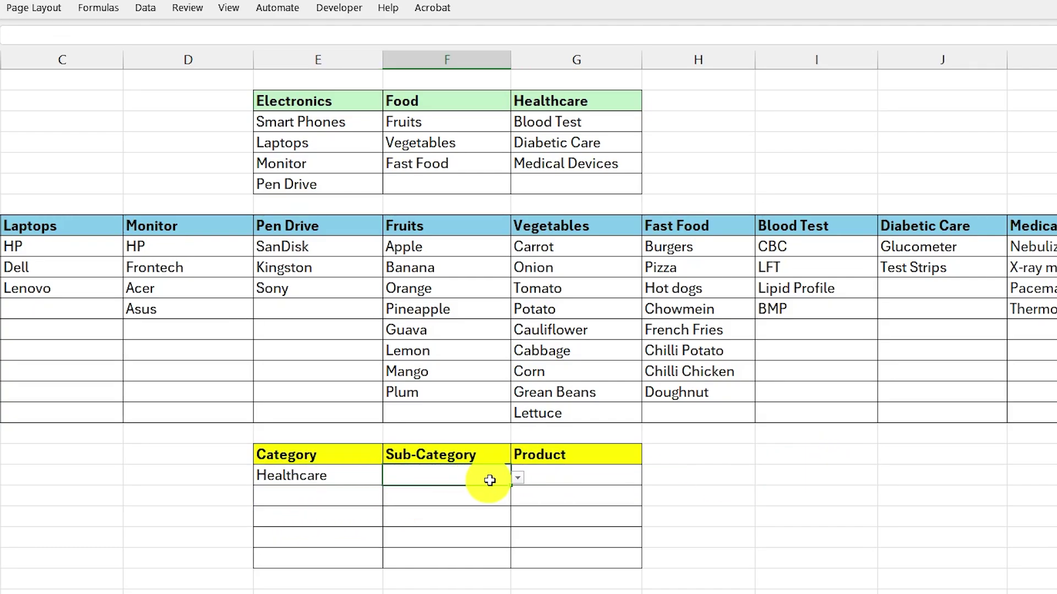
{"action": "left_click", "coordinate": [520, 480]}
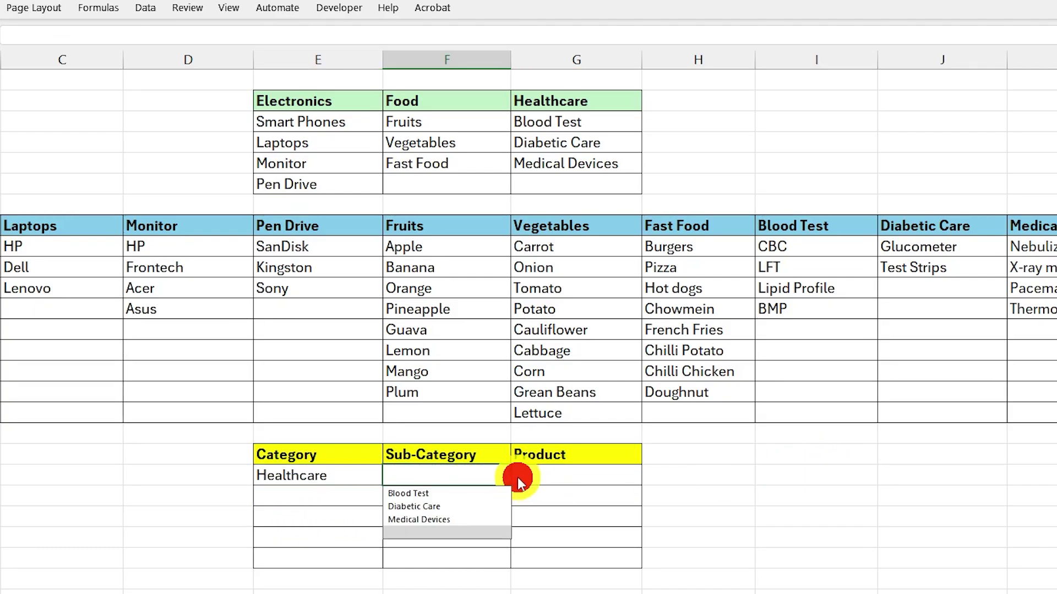
{"action": "left_click", "coordinate": [429, 482]}
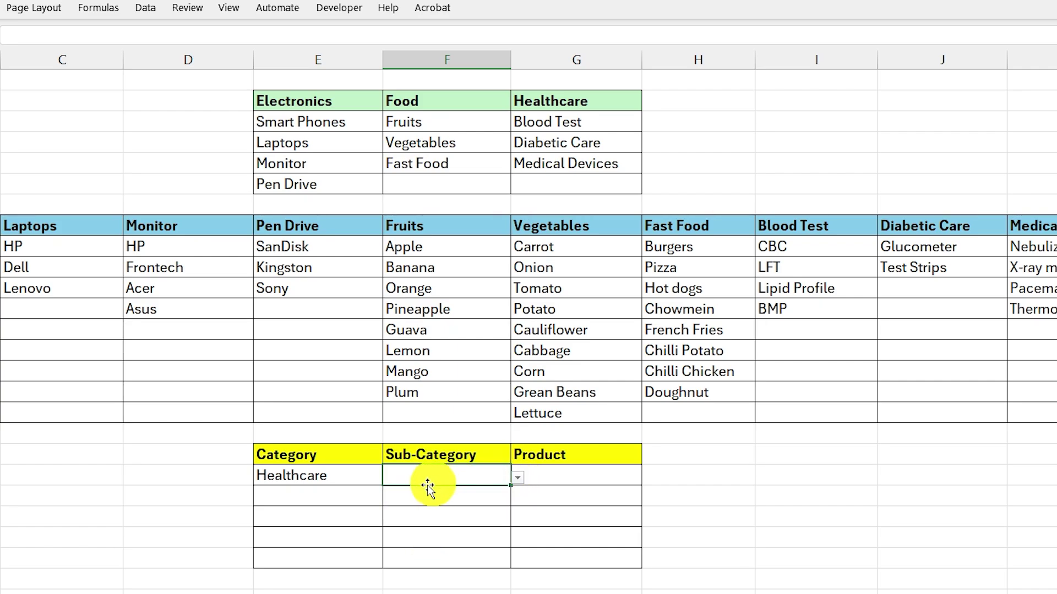
Set the first Category cell to Electronics and the second Category cell to Food
{"action": "left_click", "coordinate": [330, 496]}
{"action": "left_click", "coordinate": [330, 479]}
{"action": "left_click", "coordinate": [389, 477]}
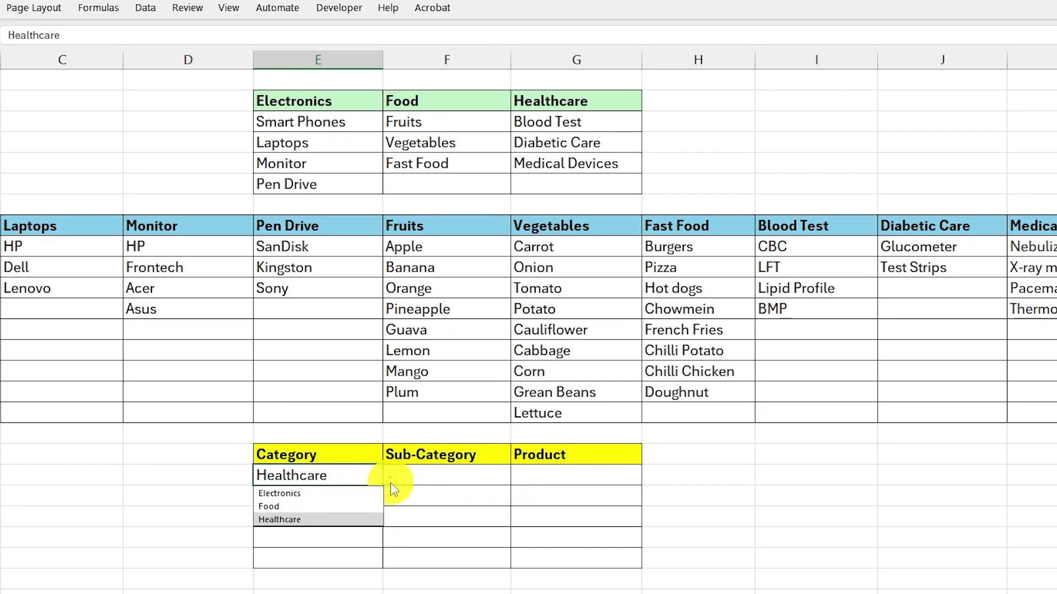
{"action": "left_click", "coordinate": [295, 491]}
{"action": "left_click", "coordinate": [296, 501]}
{"action": "left_click", "coordinate": [390, 498]}
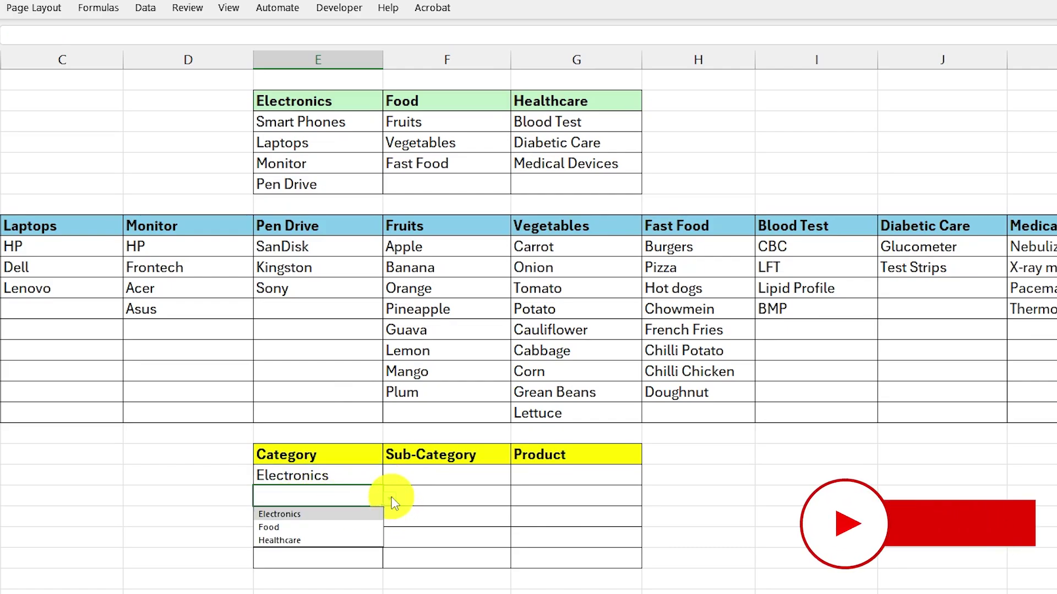
{"action": "left_click", "coordinate": [273, 527]}
Check the Sub-Category drop-down list for the Food row and choose Smart Phones as the Electronics row's Sub-Category
{"action": "left_click", "coordinate": [467, 501]}
{"action": "left_click", "coordinate": [517, 498]}
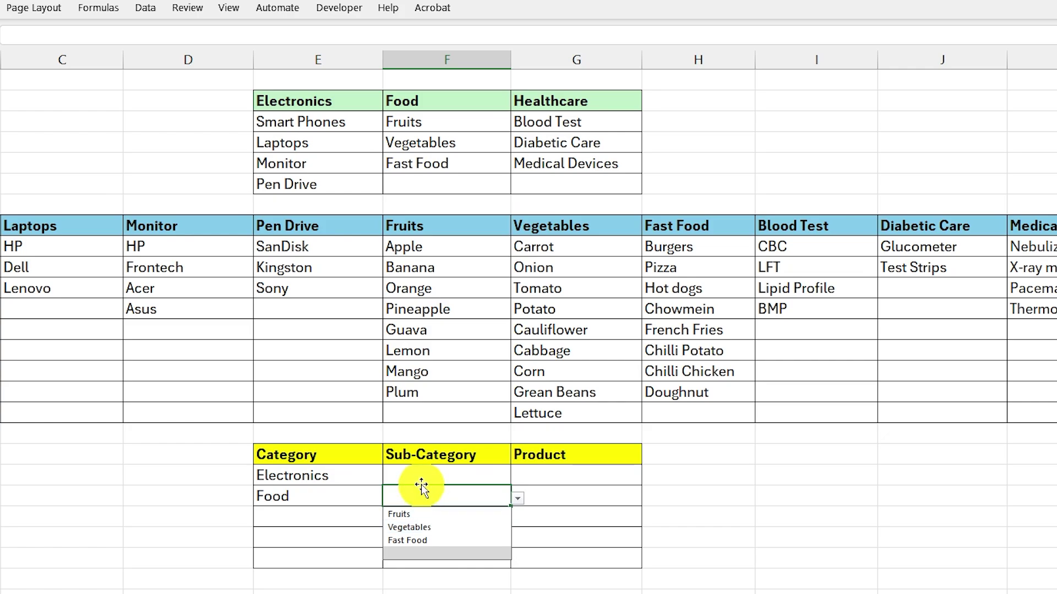
{"action": "left_click", "coordinate": [420, 476]}
{"action": "left_click", "coordinate": [518, 477]}
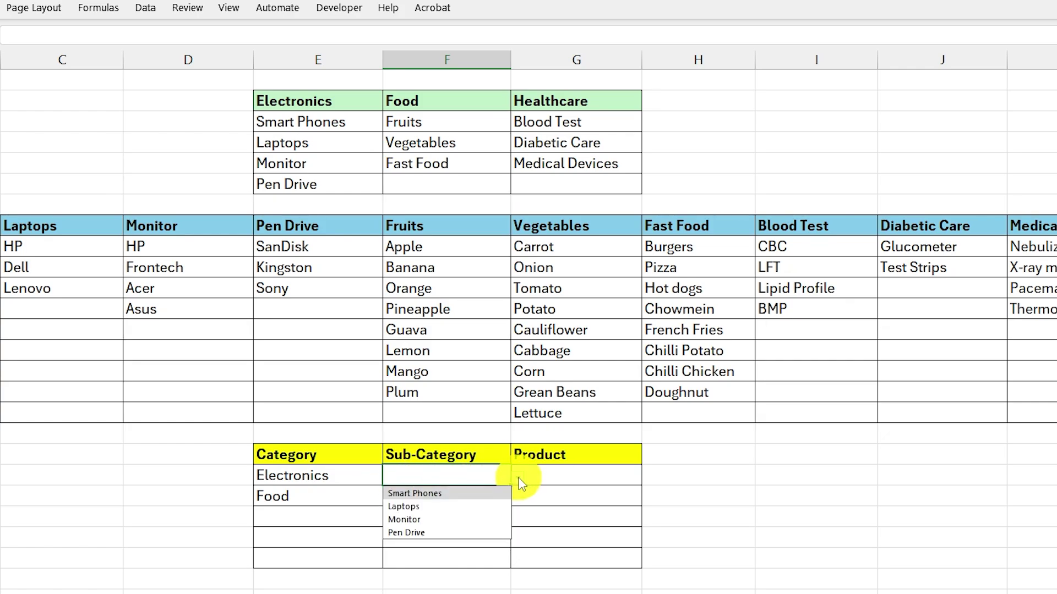
{"action": "left_click", "coordinate": [421, 494]}
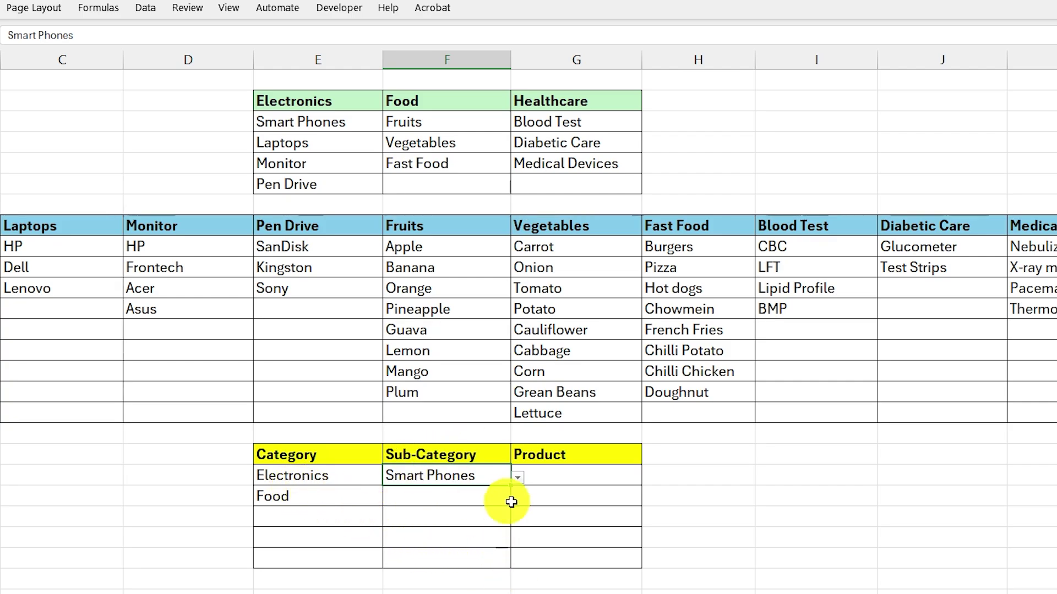
Choose Vegetables as the Sub-Category for the Food row
{"action": "left_click", "coordinate": [344, 497]}
{"action": "left_click", "coordinate": [473, 495]}
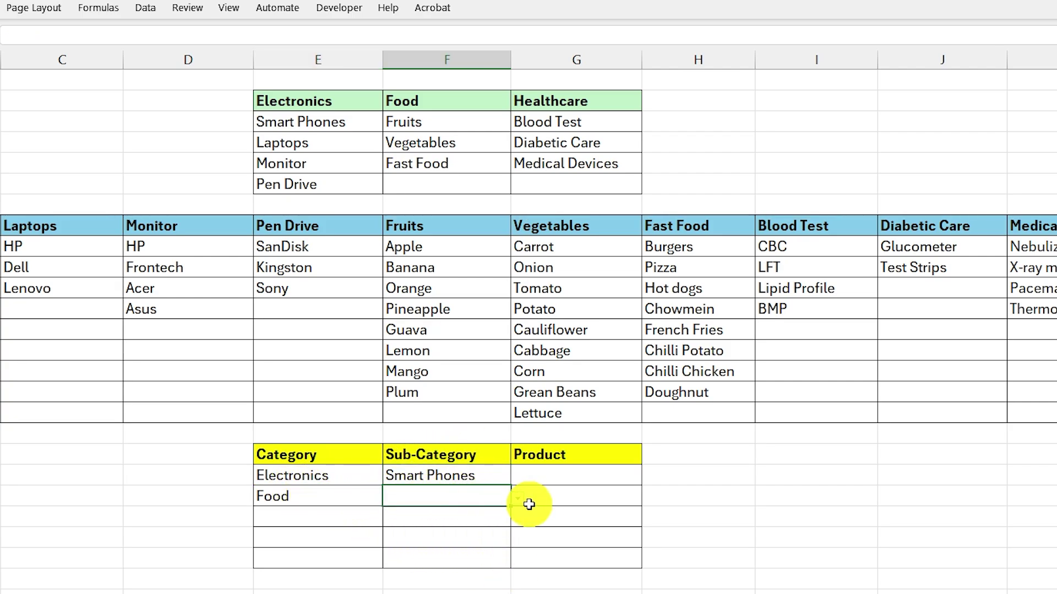
{"action": "left_click", "coordinate": [518, 499]}
{"action": "left_click", "coordinate": [409, 527]}
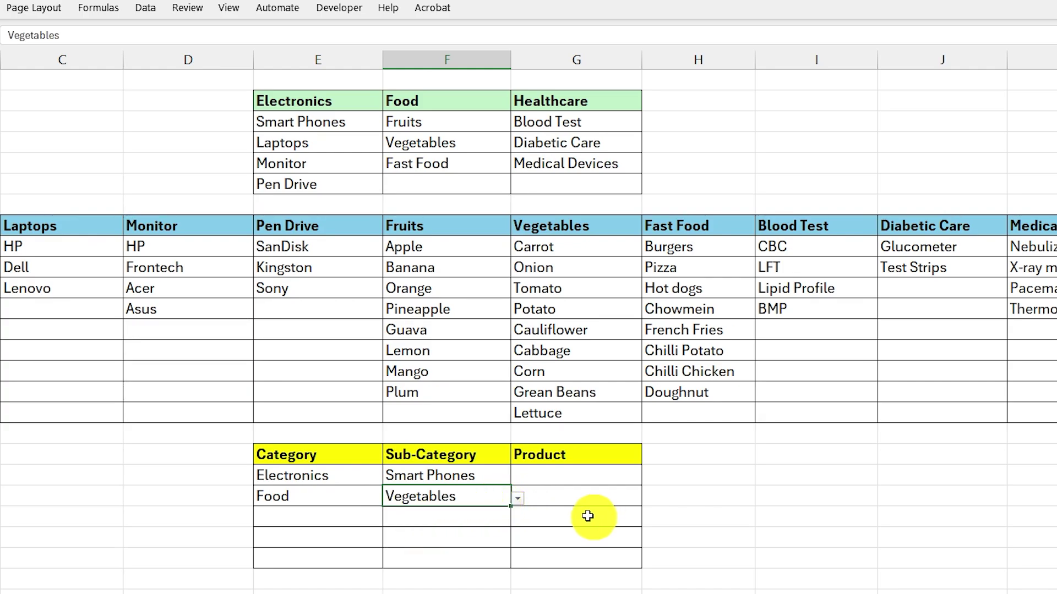
Examine the product lists under Smart Phones and Vegetables that the matching Product cells should offer
{"action": "left_click", "coordinate": [562, 475]}
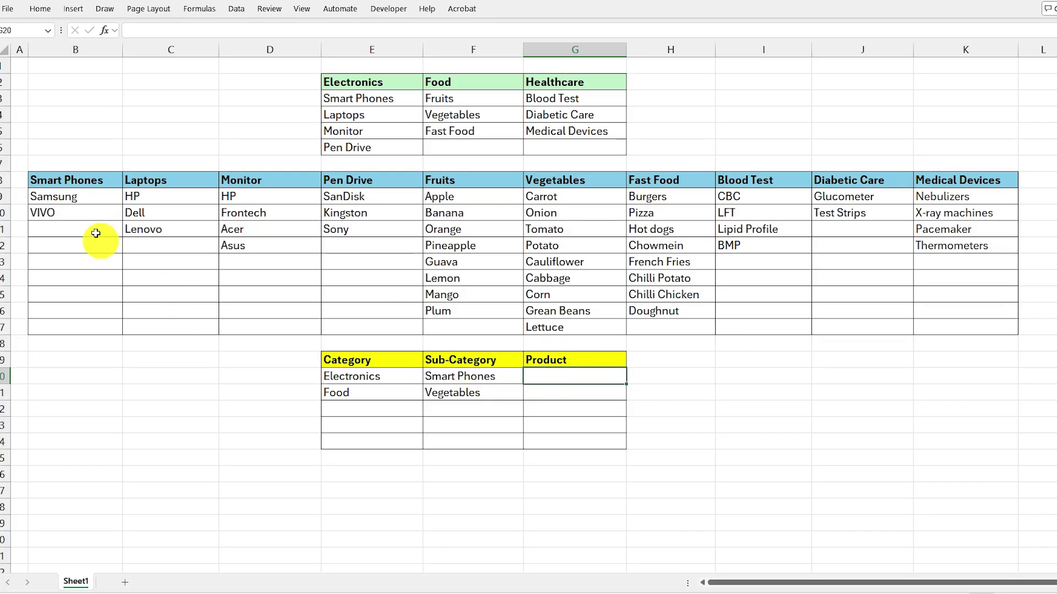
{"action": "left_click_drag", "start_coordinate": [61, 197], "coordinate": [66, 214]}
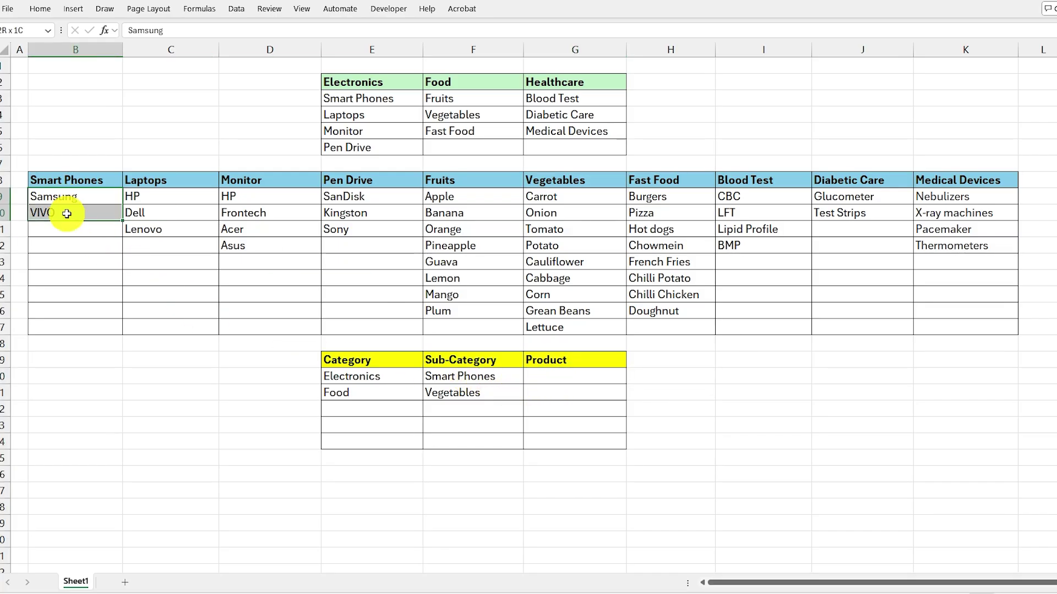
{"action": "left_click", "coordinate": [567, 377]}
{"action": "left_click", "coordinate": [342, 392]}
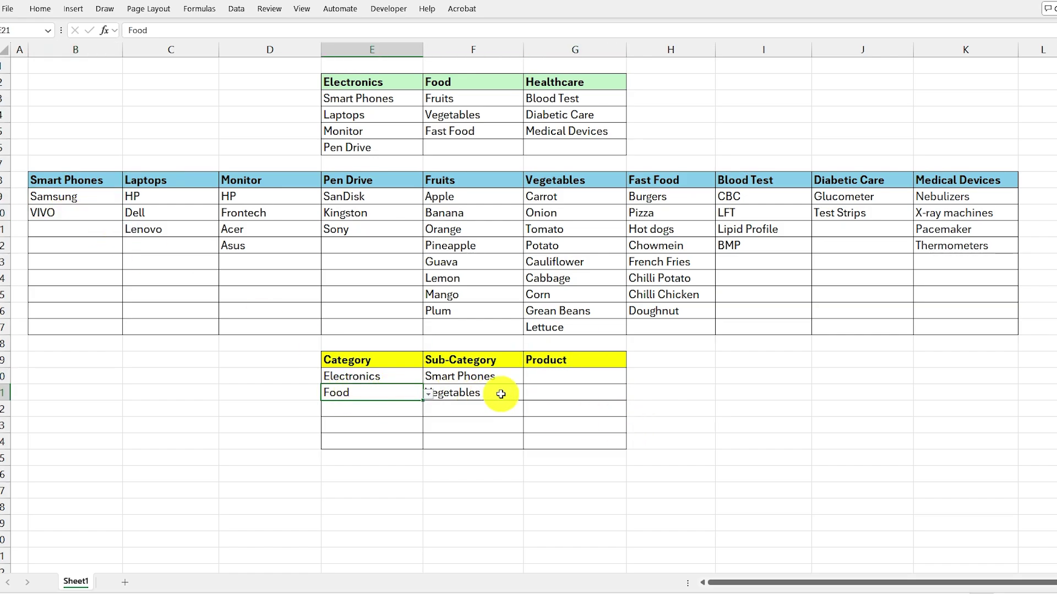
{"action": "left_click_drag", "start_coordinate": [545, 197], "coordinate": [558, 326]}
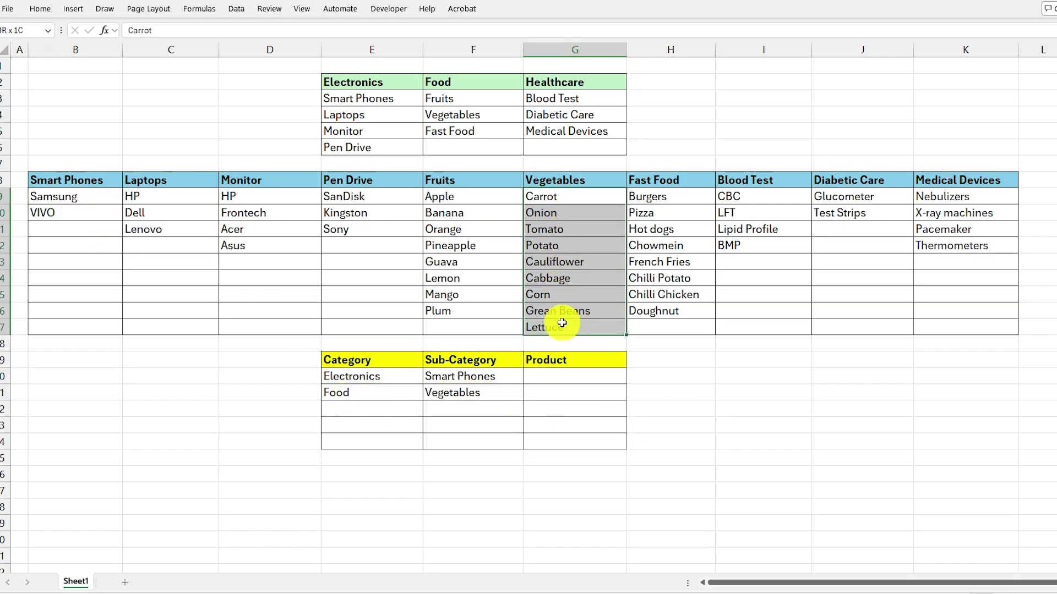
{"action": "left_click", "coordinate": [548, 376]}
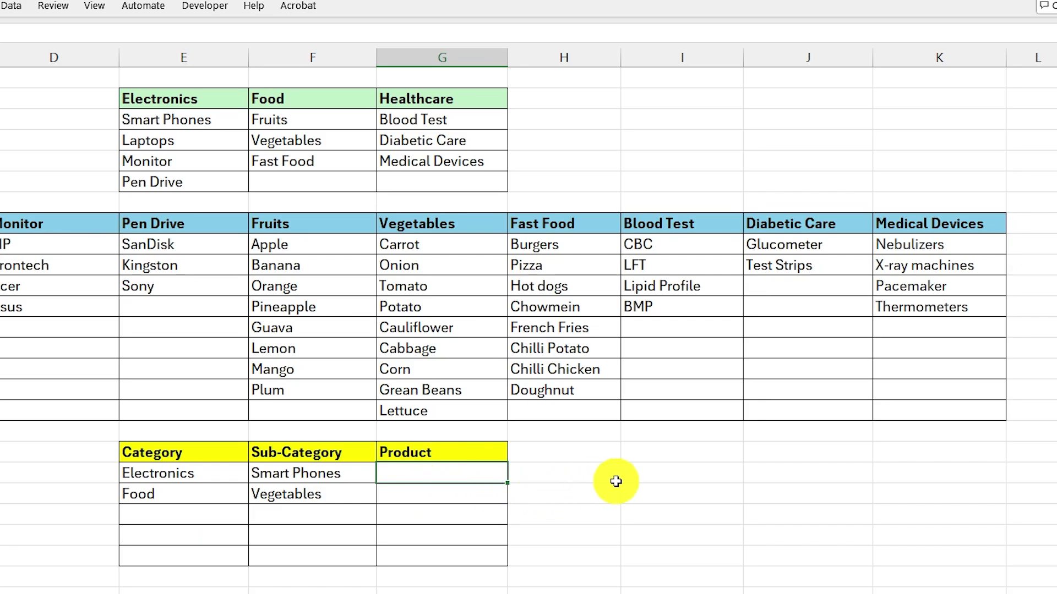
Enter the helper formula =XLOOKUP(F20,$B$8:$K$8,$B$9:$K$17) in cell I20 to return the products of the first row's Sub-Category
{"action": "left_click", "coordinate": [634, 474]}
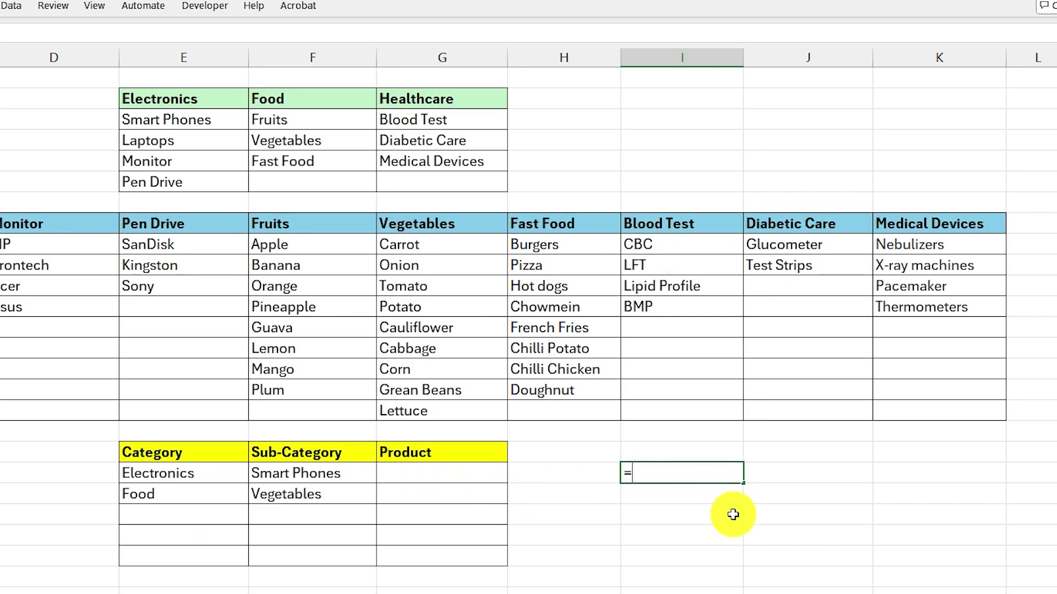
{"action": "type", "text": "=XLOOKUP("}
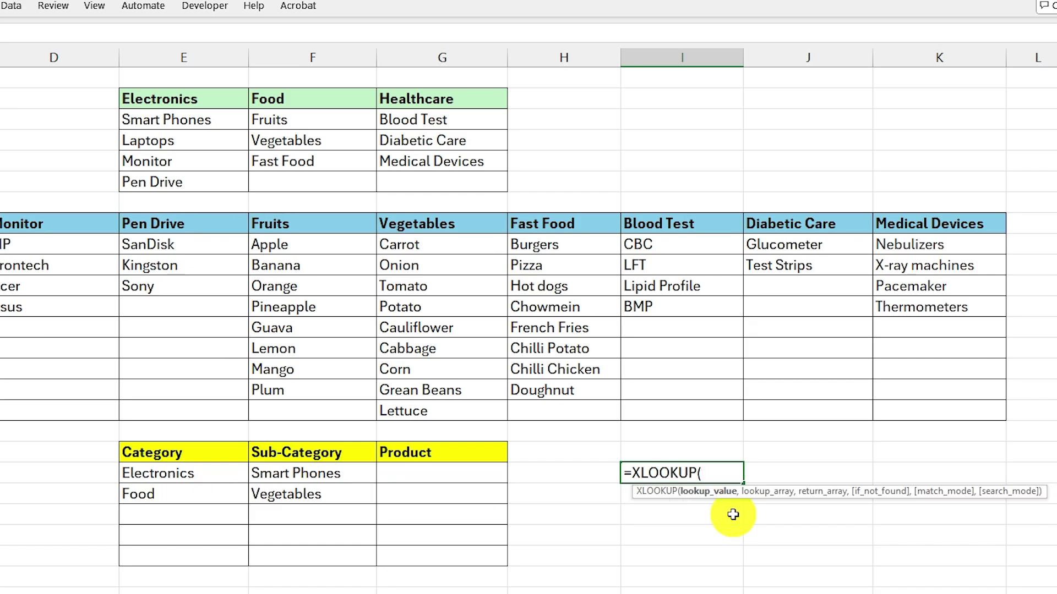
{"action": "left_click", "coordinate": [303, 475]}
{"action": "type", "text": ","}
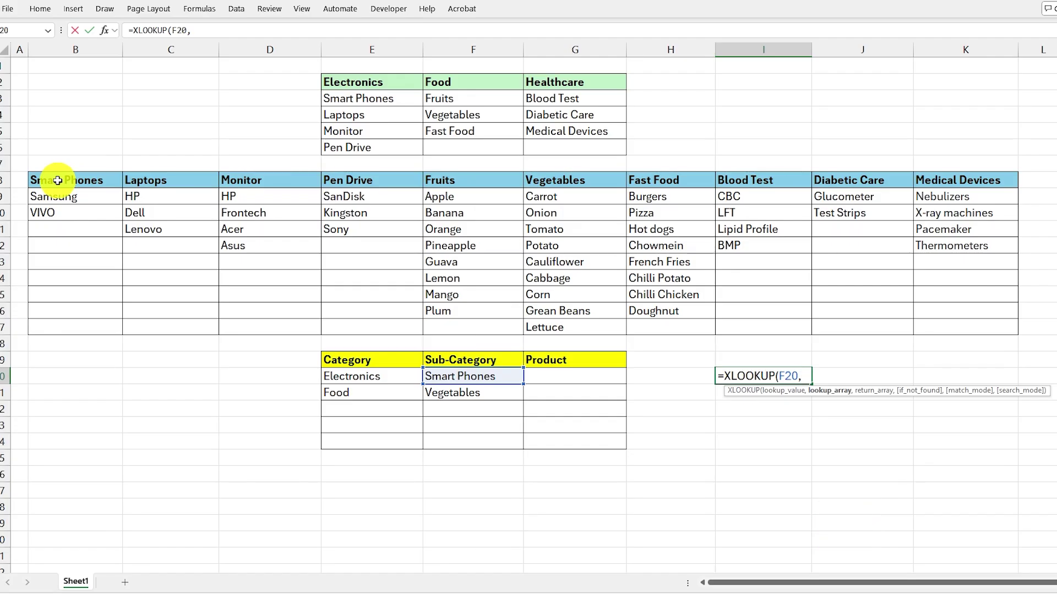
{"action": "left_click_drag", "start_coordinate": [57, 179], "coordinate": [943, 179]}
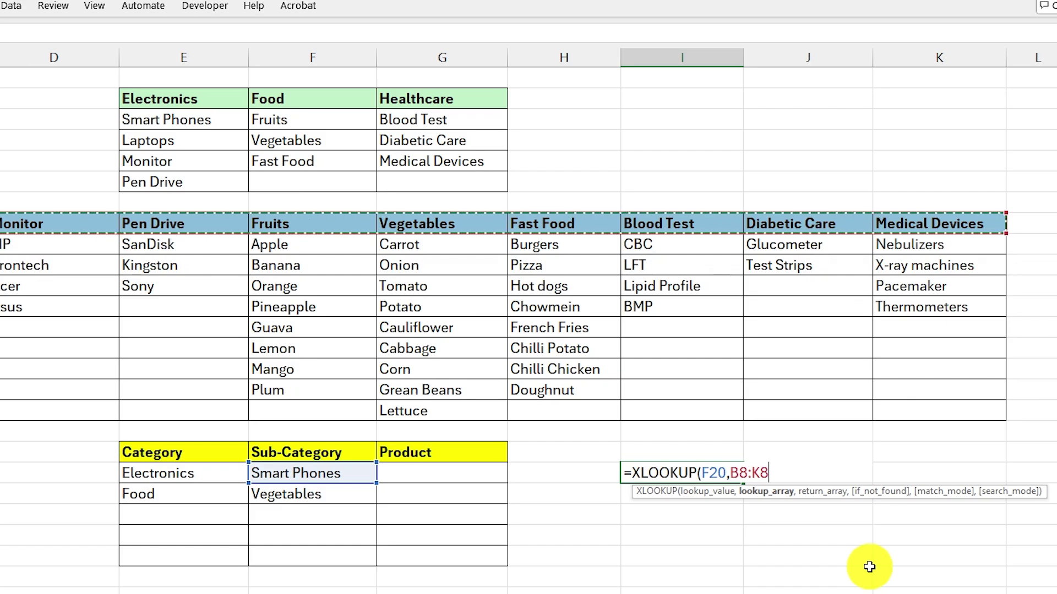
{"action": "key", "text": "F4"}
{"action": "type", "text": ","}
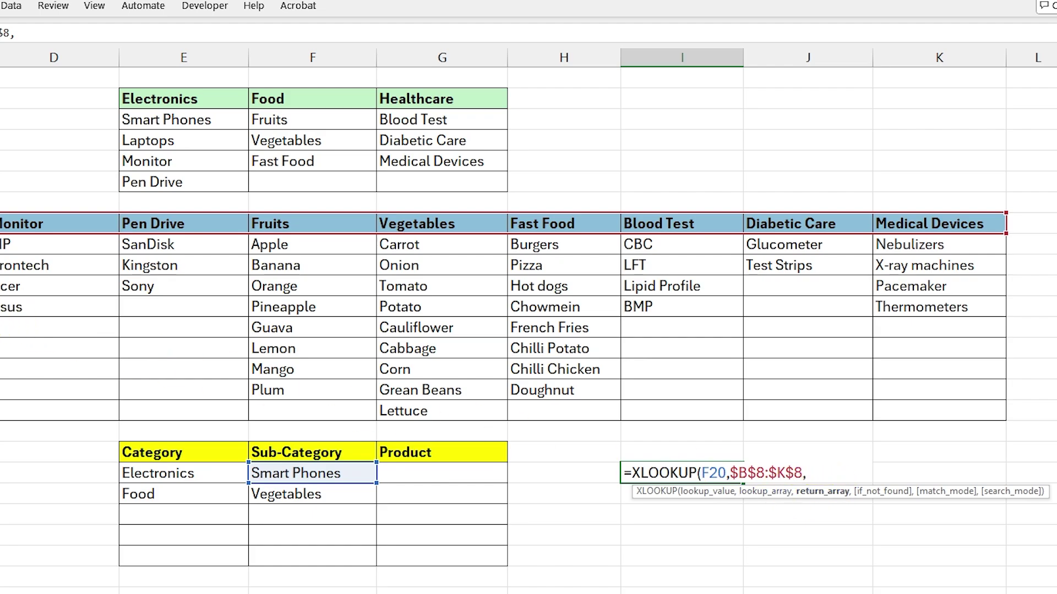
{"action": "left_click_drag", "start_coordinate": [0, 244], "coordinate": [476, 280]}
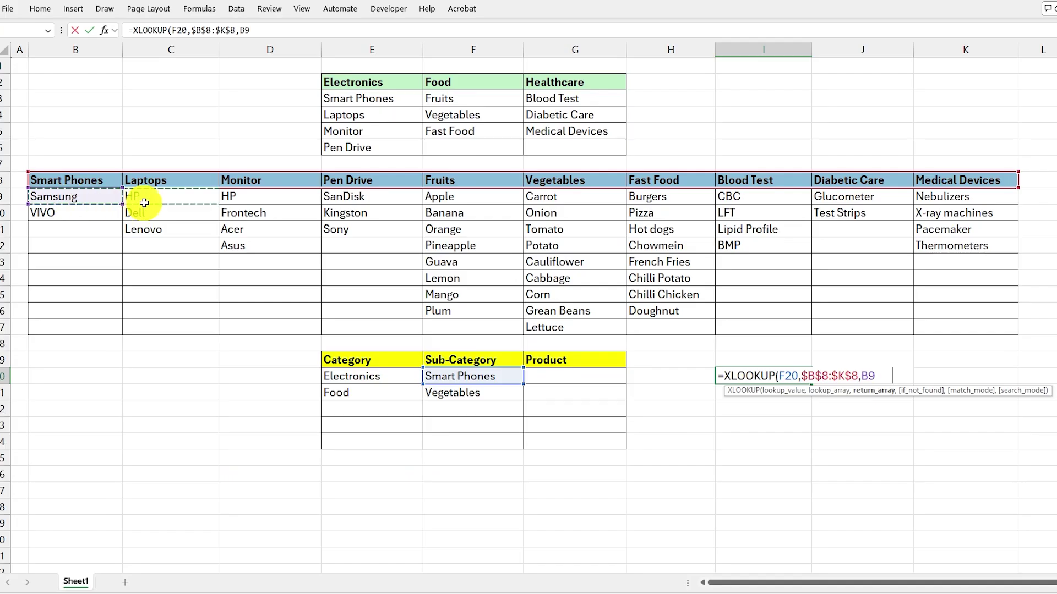
{"action": "left_click_drag", "start_coordinate": [602, 224], "coordinate": [970, 329]}
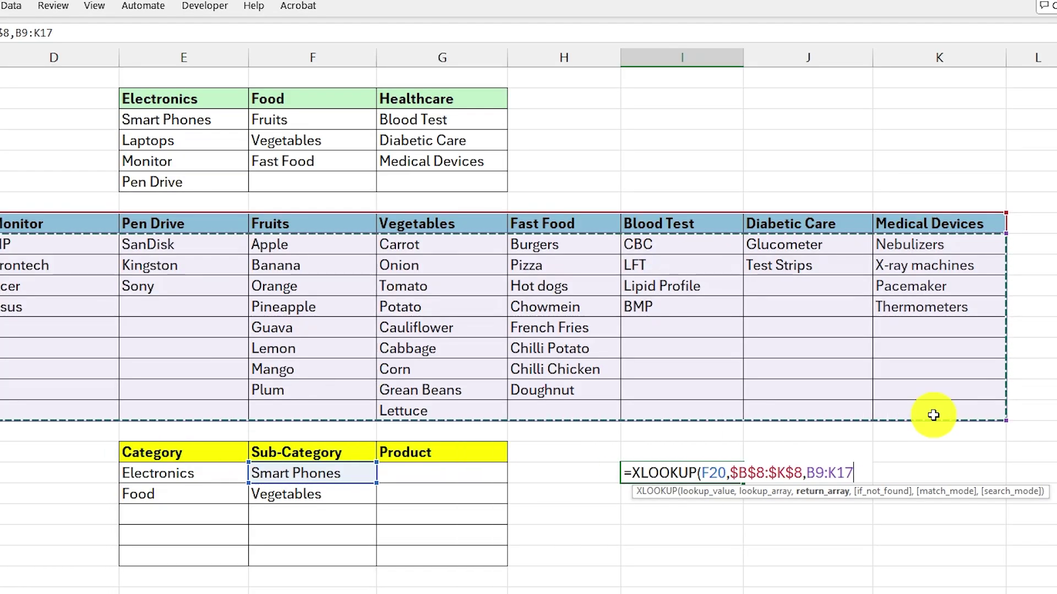
{"action": "key", "text": "F4"}
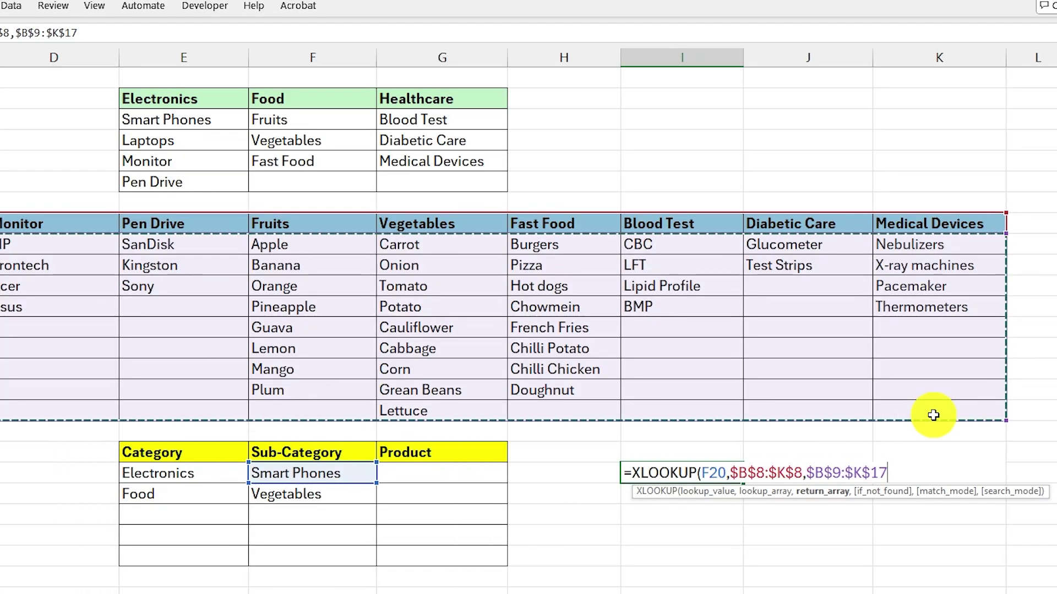
{"action": "type", "text": ")"}
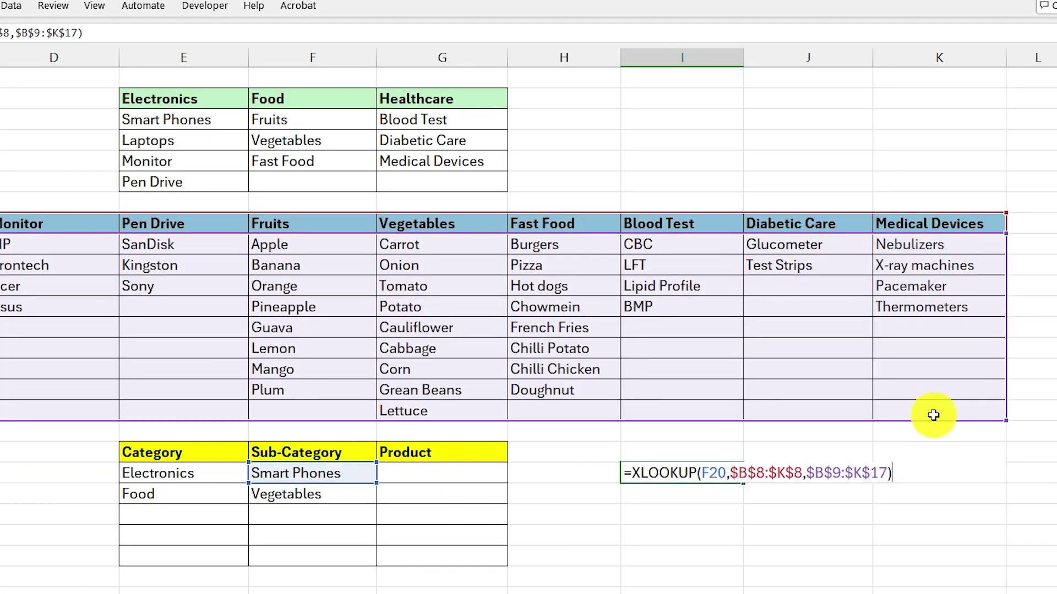
{"action": "key", "text": "Return"}
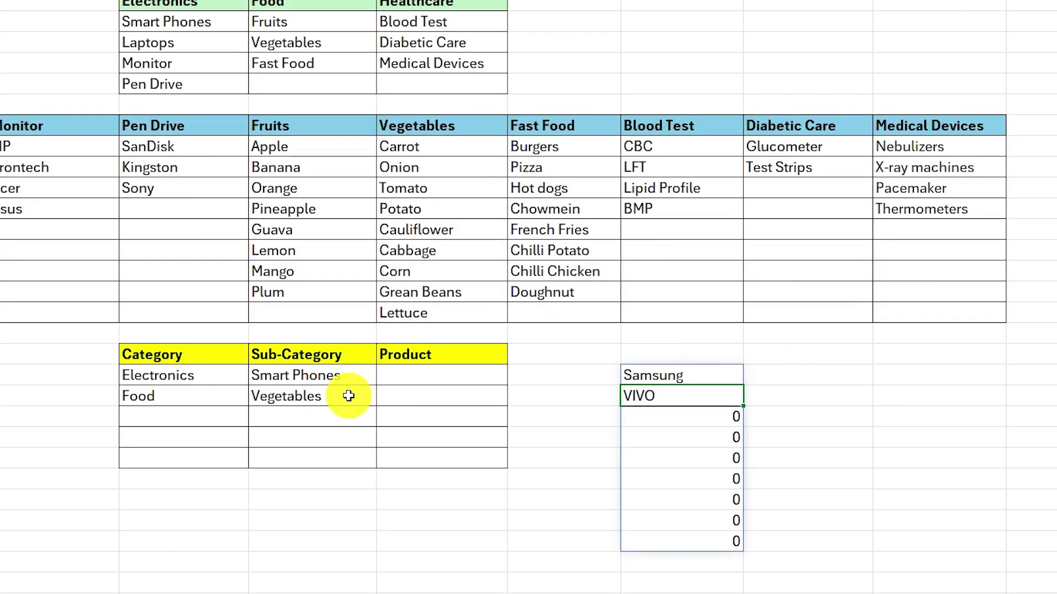
Test the helper formula by switching the first row's Sub-Category to Monitor and then to Pen Drive
{"action": "left_click", "coordinate": [354, 380]}
{"action": "left_click", "coordinate": [384, 378]}
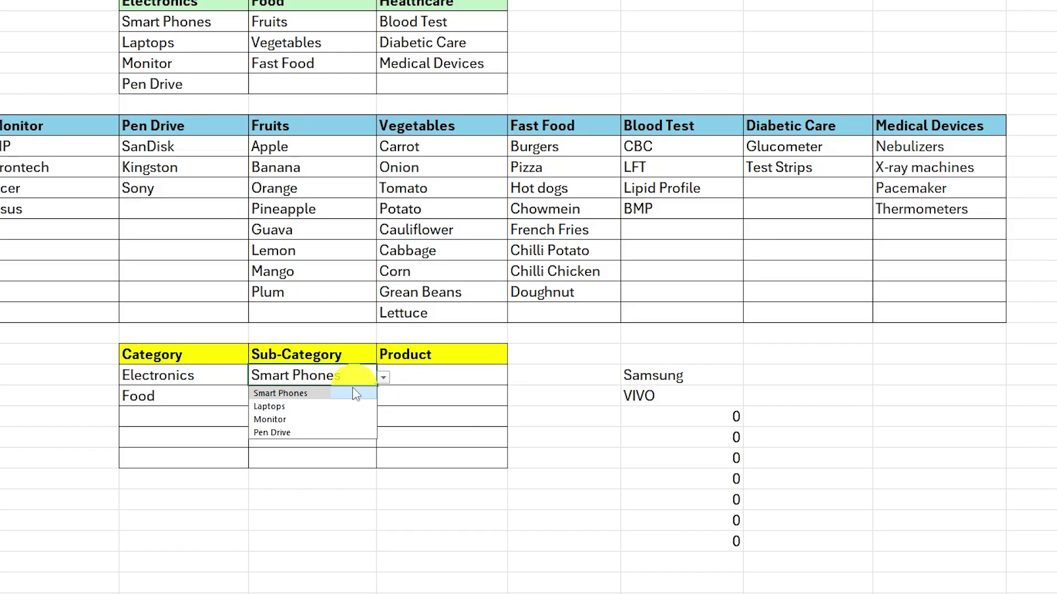
{"action": "left_click", "coordinate": [298, 422]}
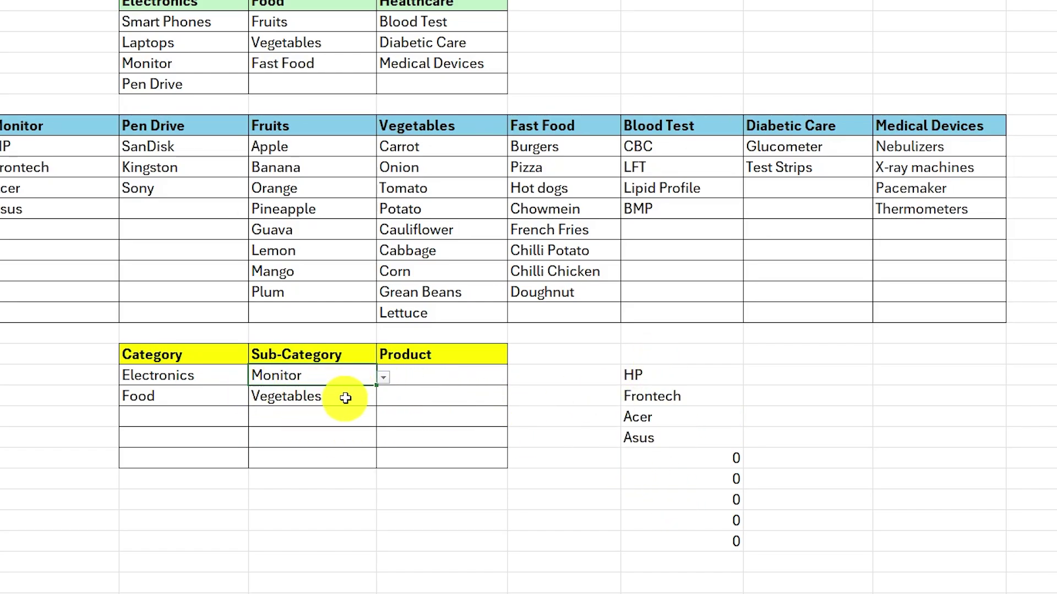
{"action": "left_click", "coordinate": [384, 378]}
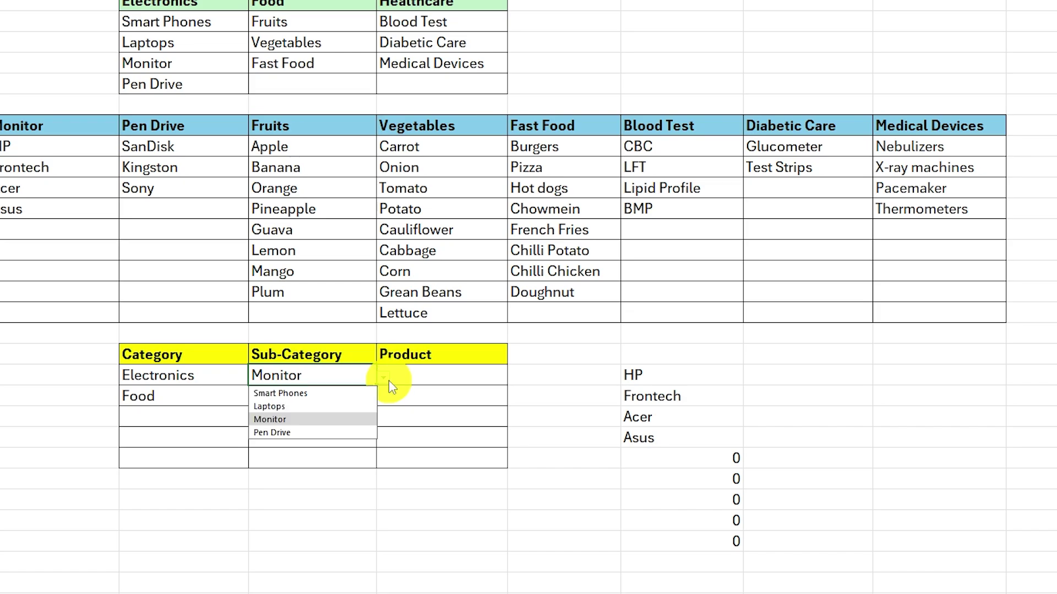
{"action": "left_click", "coordinate": [272, 432]}
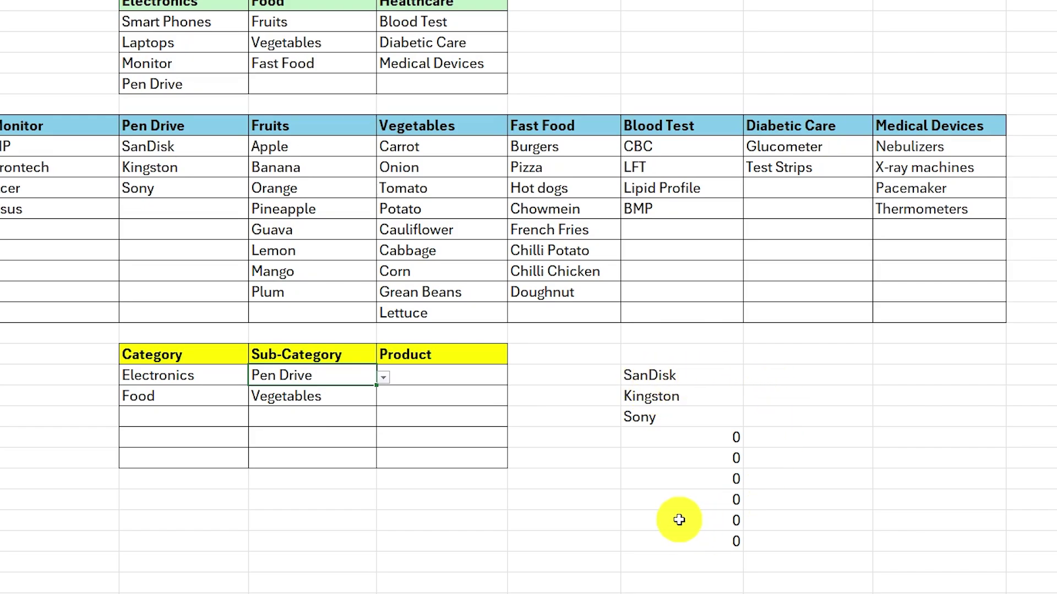
{"action": "left_click", "coordinate": [448, 375]}
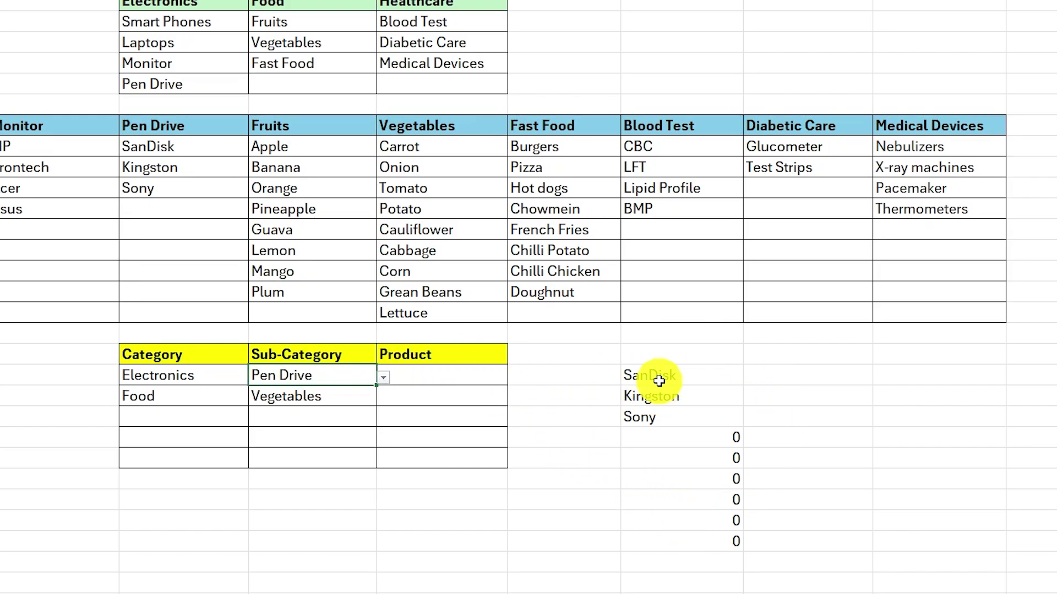
Copy the full XLOOKUP formula text from cell I20
{"action": "double_click", "coordinate": [660, 379]}
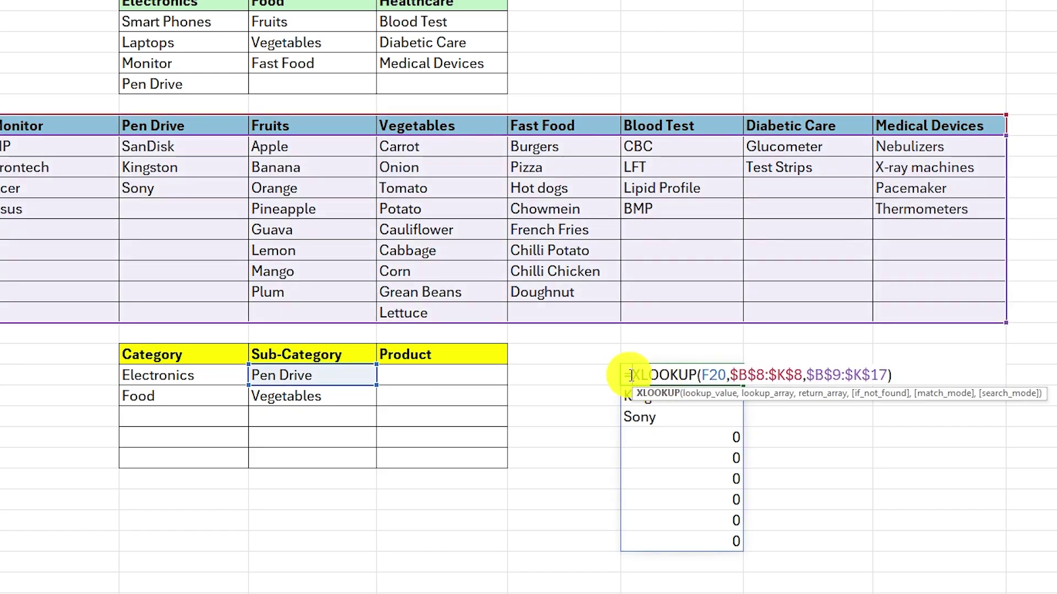
{"action": "left_click_drag", "start_coordinate": [631, 375], "coordinate": [893, 376]}
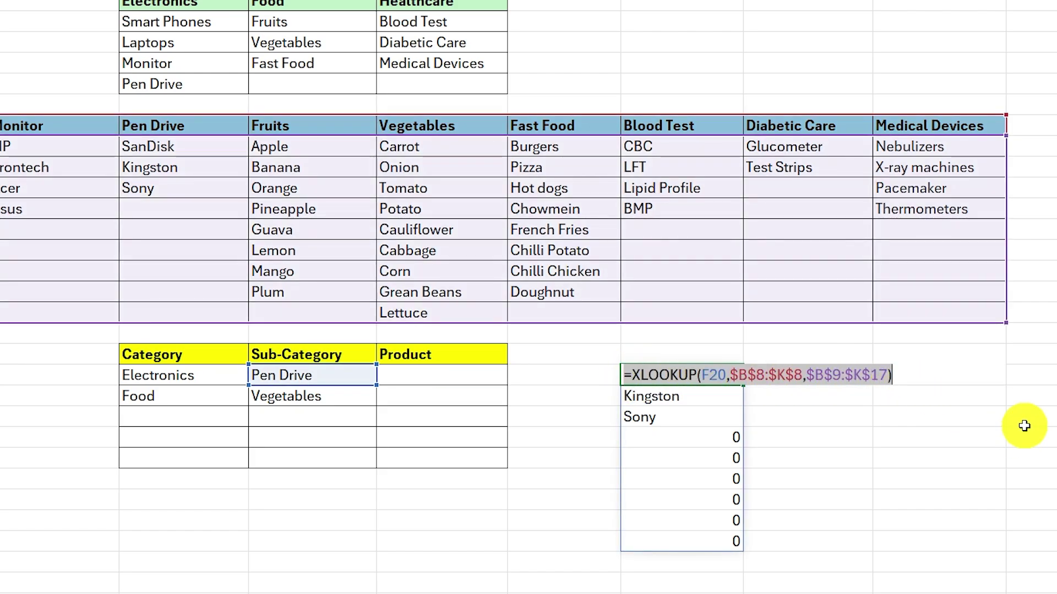
{"action": "key", "text": "Escape"}
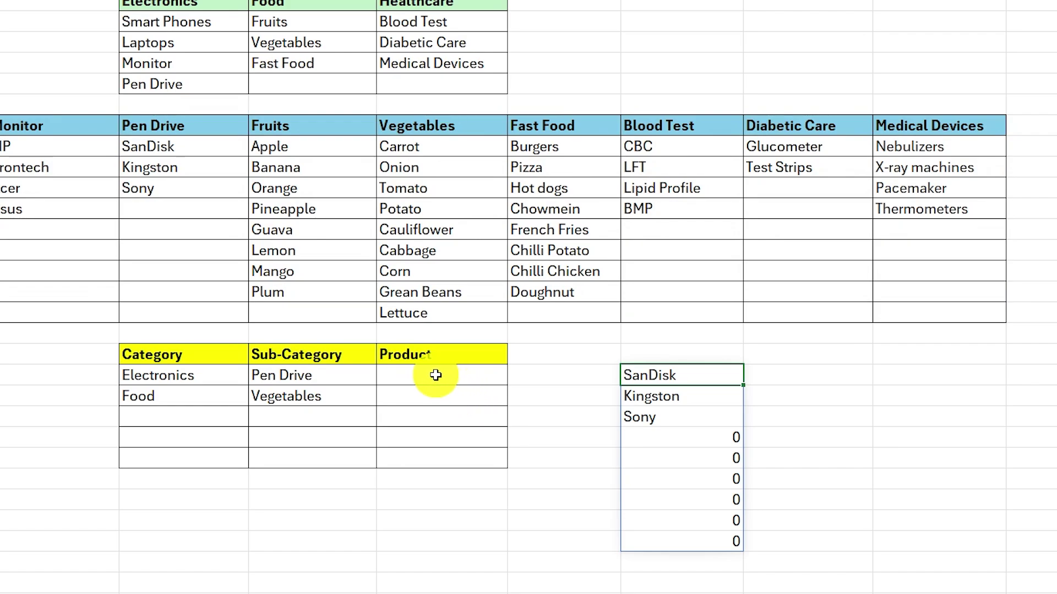
Apply list data validation to the five empty Product cells with the source =XLOOKUP(F20,$B$8:$K$8,$B$9:$K$17)
{"action": "left_click_drag", "start_coordinate": [436, 375], "coordinate": [448, 457]}
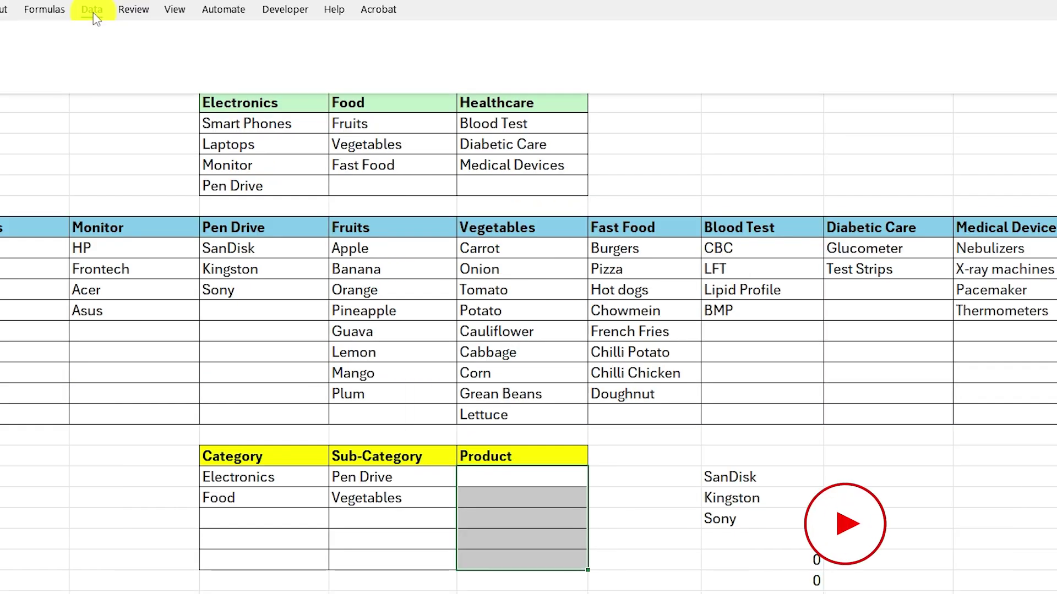
{"action": "left_click", "coordinate": [89, 9]}
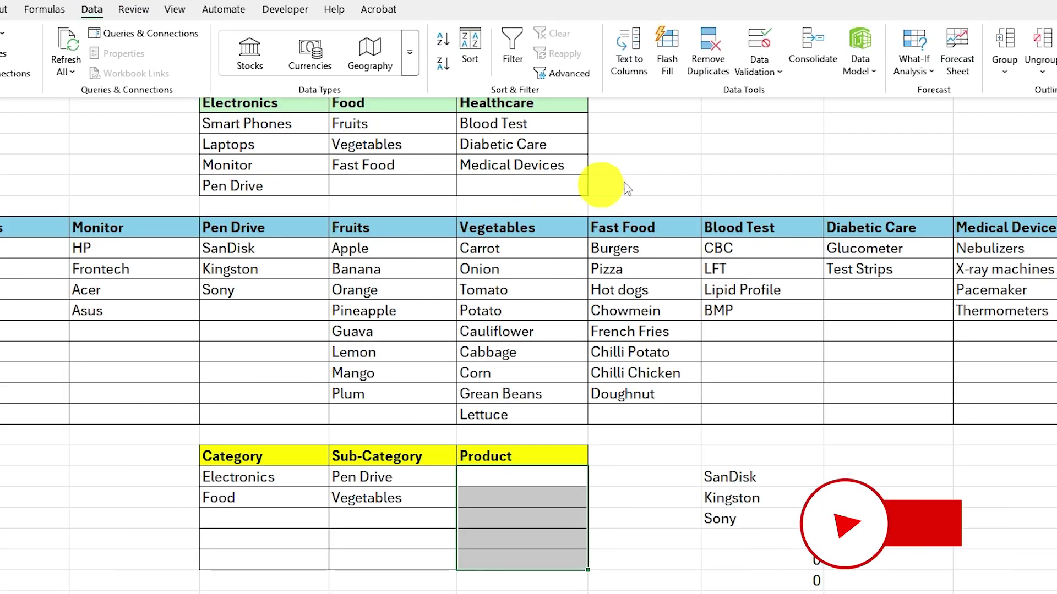
{"action": "left_click", "coordinate": [759, 65]}
{"action": "left_click", "coordinate": [787, 94]}
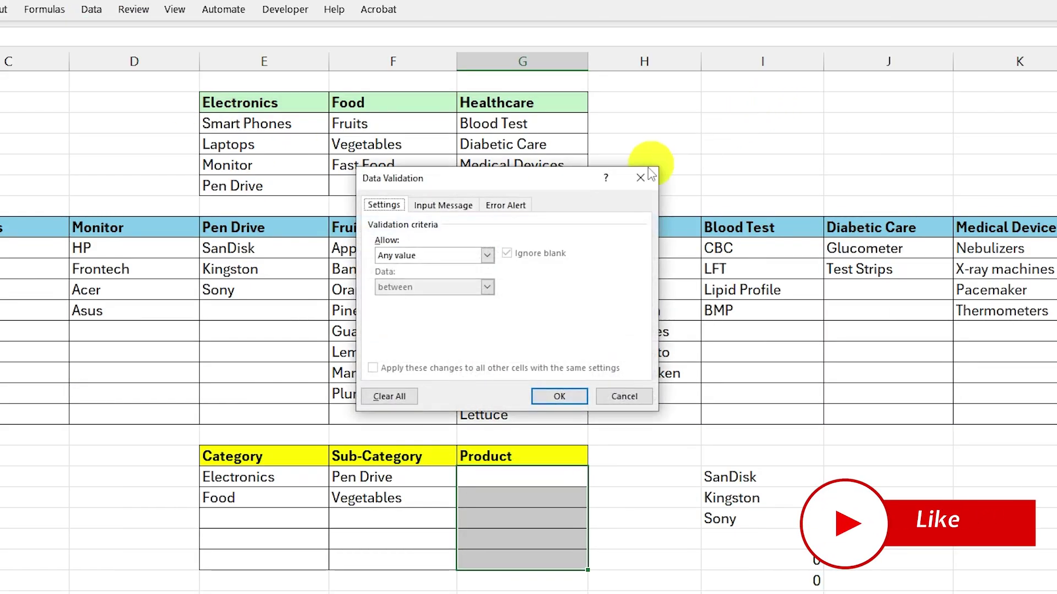
{"action": "left_click", "coordinate": [486, 255]}
{"action": "left_click", "coordinate": [402, 299]}
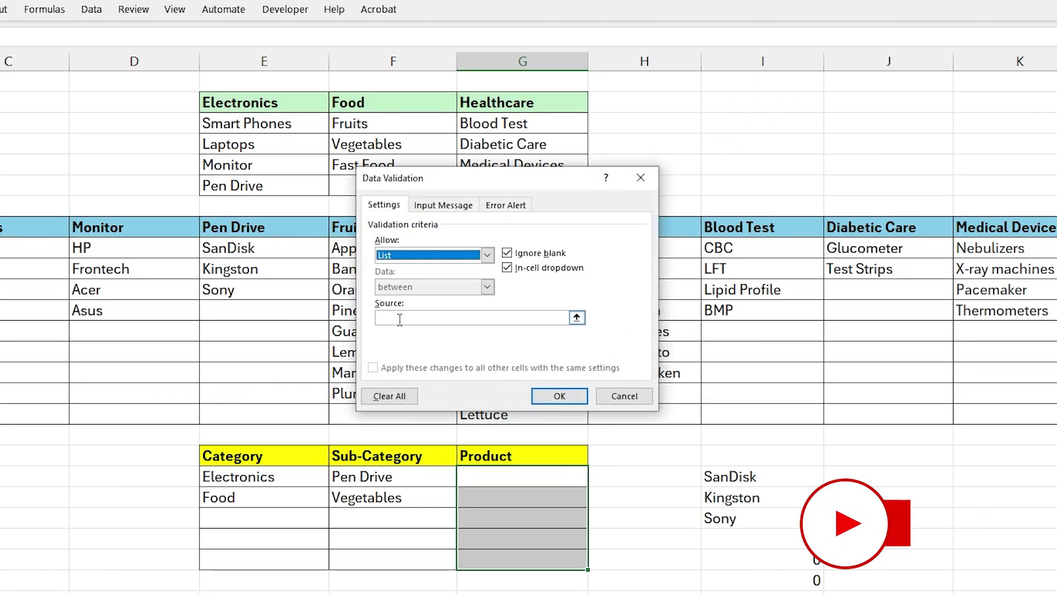
{"action": "left_click", "coordinate": [401, 317]}
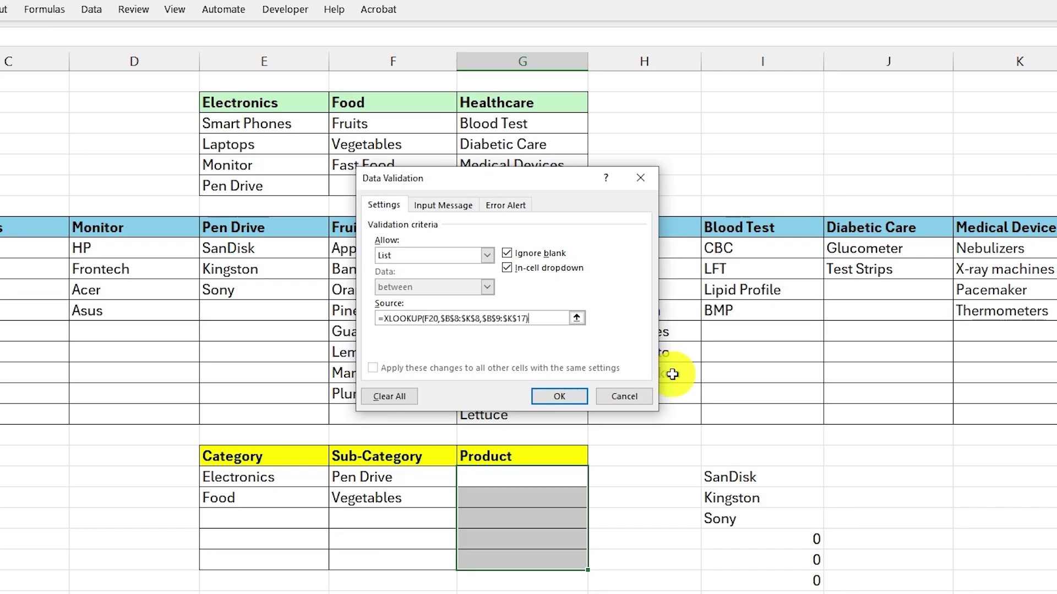
{"action": "left_click", "coordinate": [569, 404]}
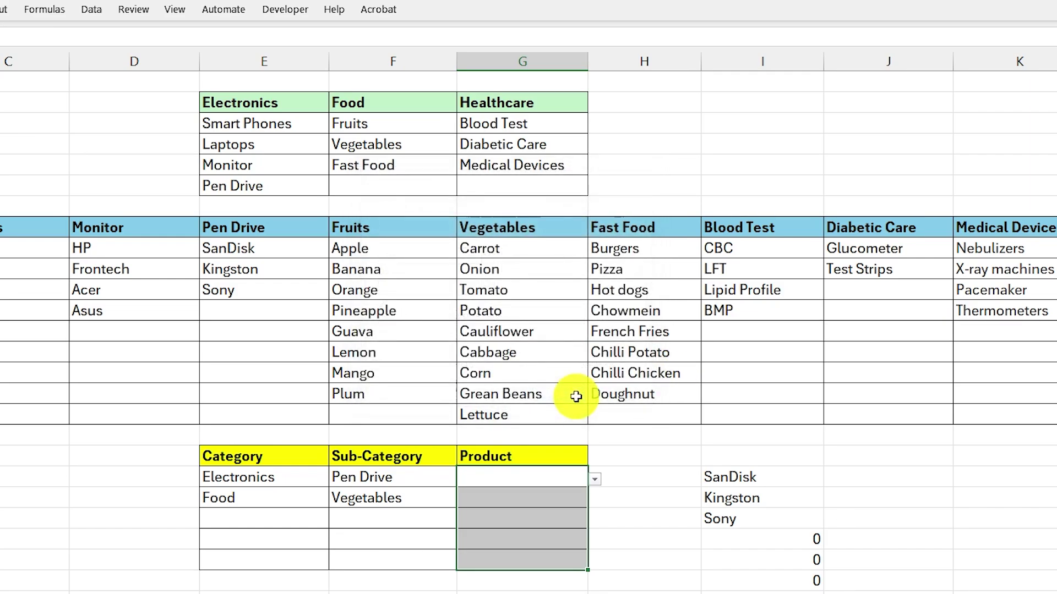
Delete the helper formula and its spilled product list from cell I20
{"action": "left_click", "coordinate": [746, 477]}
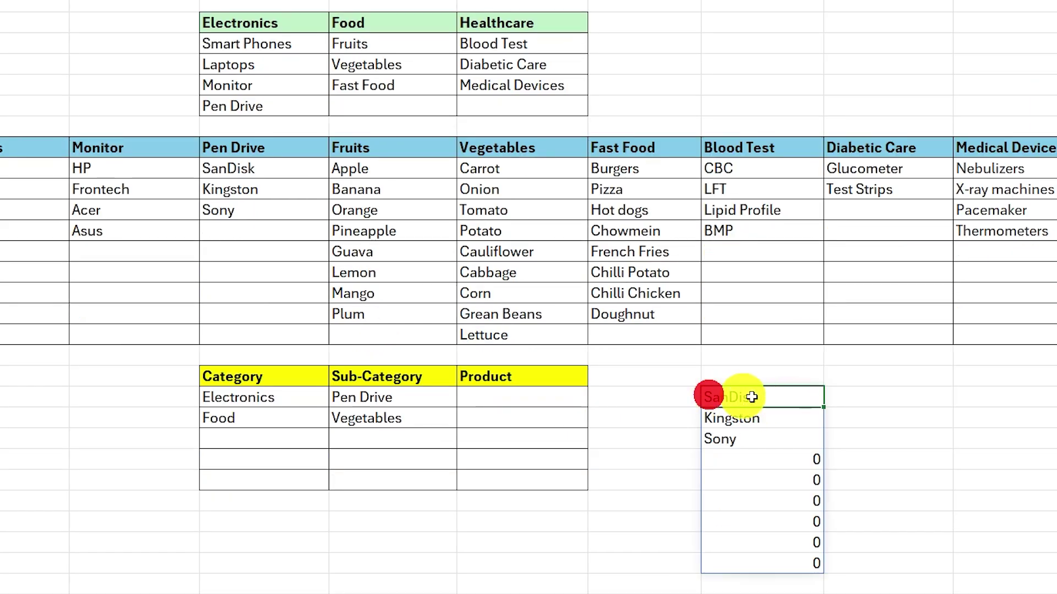
{"action": "mouse_move", "coordinate": [751, 397]}
{"action": "left_mouse_down"}
{"action": "mouse_move", "coordinate": [963, 569]}
{"action": "mouse_move", "coordinate": [967, 558]}
{"action": "left_mouse_up"}
{"action": "key", "text": "Delete"}
Test the first row's Product drop-down with Pen Drive and again with its Sub-Category set to Monitor
{"action": "left_click", "coordinate": [572, 400]}
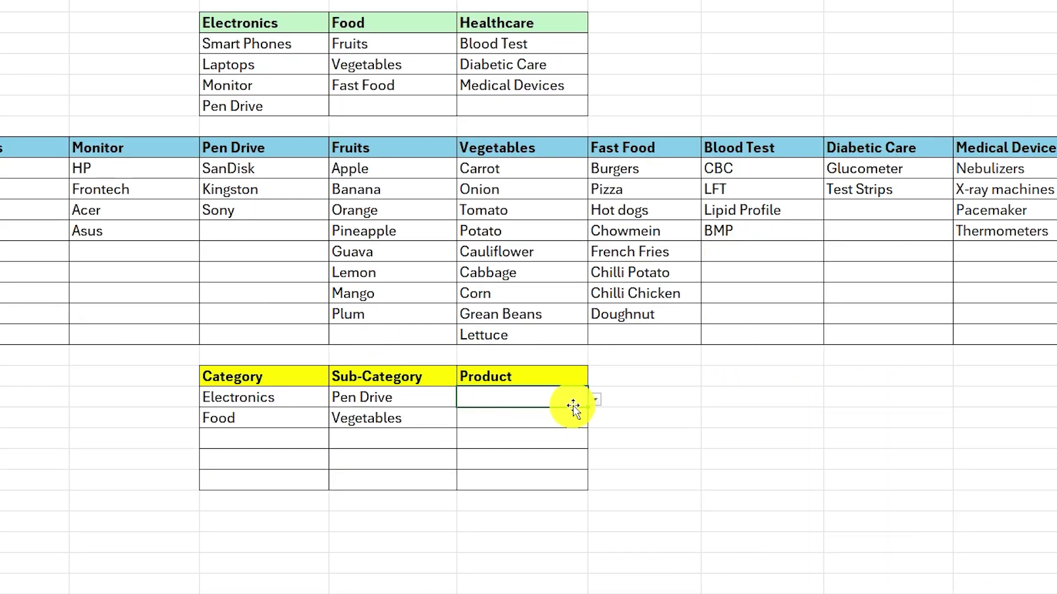
{"action": "left_click", "coordinate": [593, 402]}
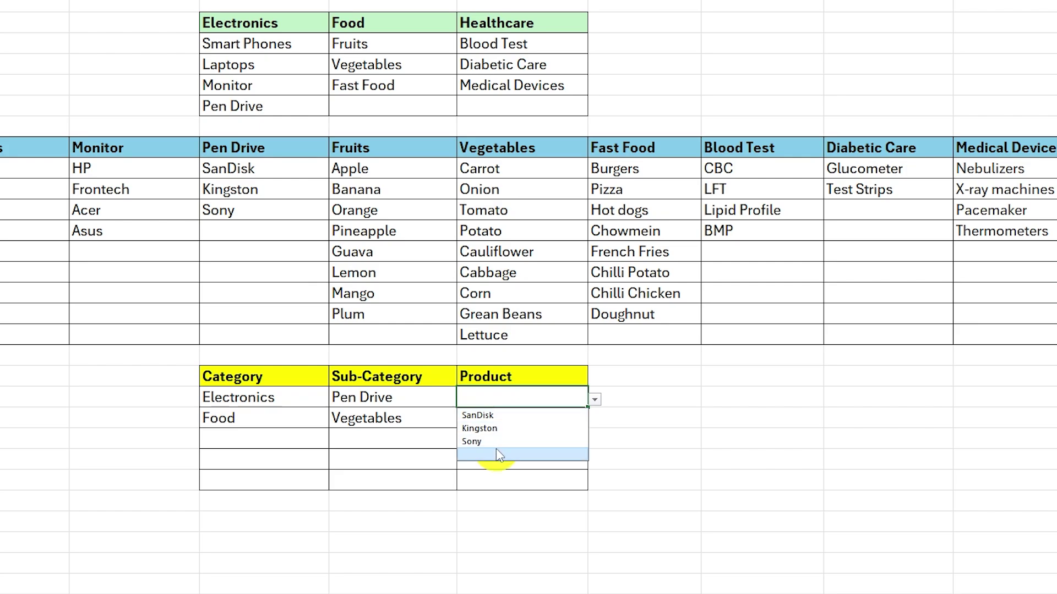
{"action": "left_click", "coordinate": [513, 402]}
{"action": "left_click", "coordinate": [444, 402]}
{"action": "left_click", "coordinate": [465, 401]}
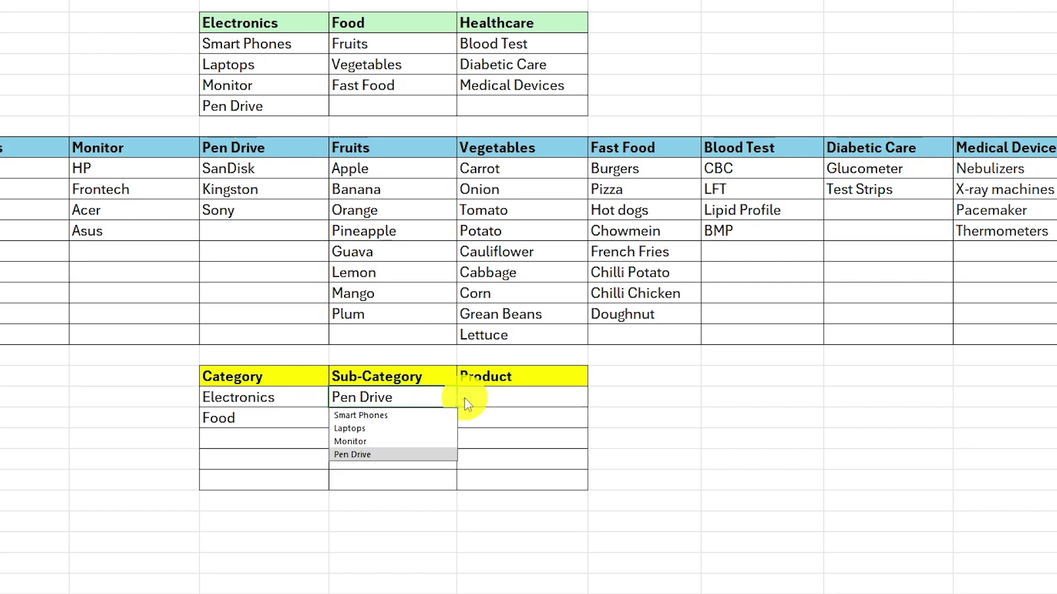
{"action": "left_click", "coordinate": [369, 441]}
{"action": "left_click", "coordinate": [522, 404]}
{"action": "left_click", "coordinate": [595, 400]}
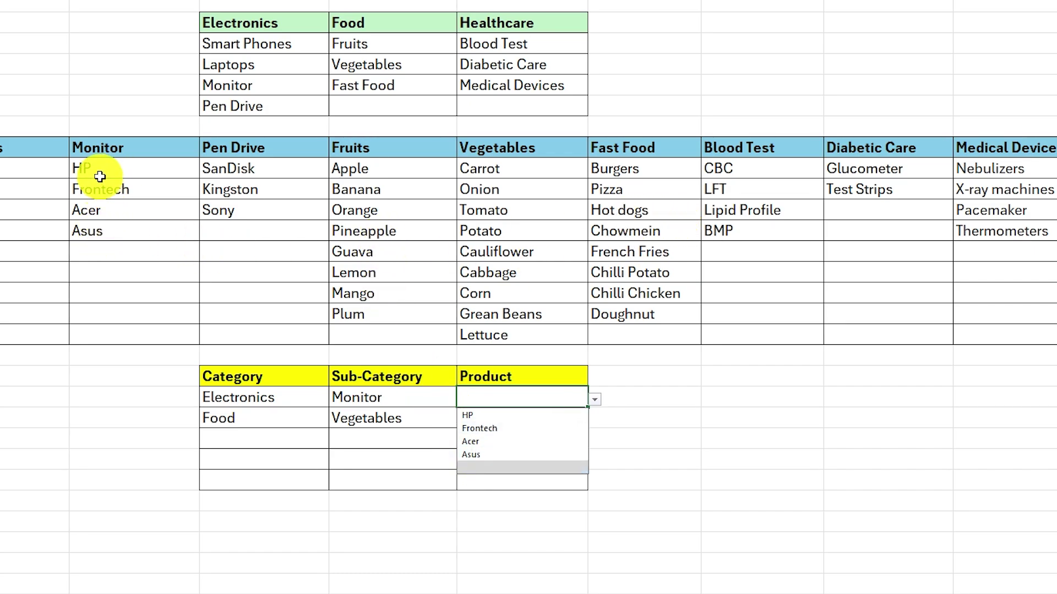
Test the second row's Product drop-down with Vegetables and again with its Sub-Category set to Fast Food
{"action": "left_click", "coordinate": [362, 420]}
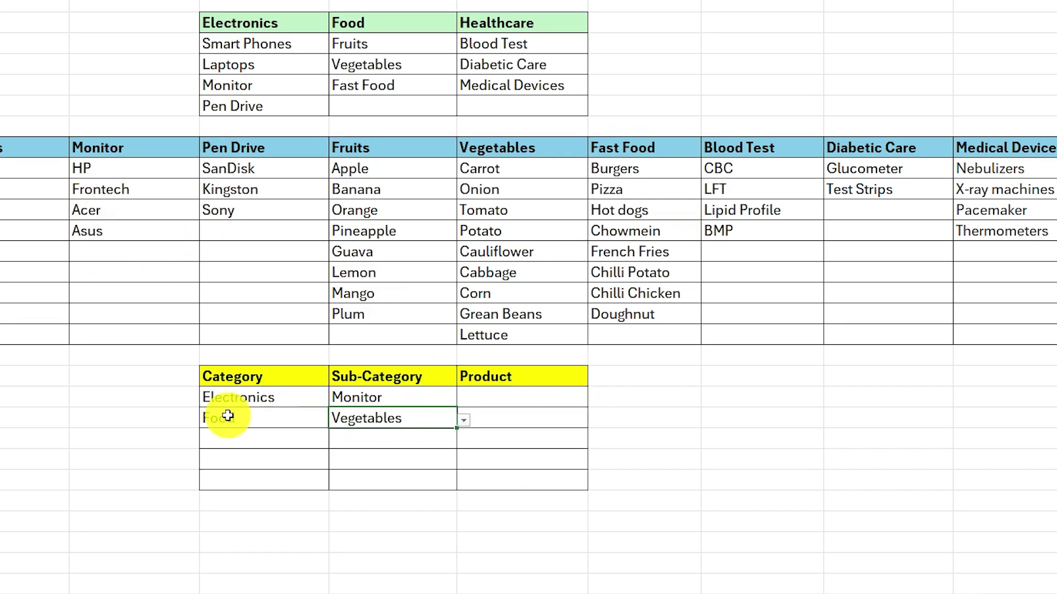
{"action": "left_click", "coordinate": [512, 418]}
{"action": "left_click", "coordinate": [594, 421]}
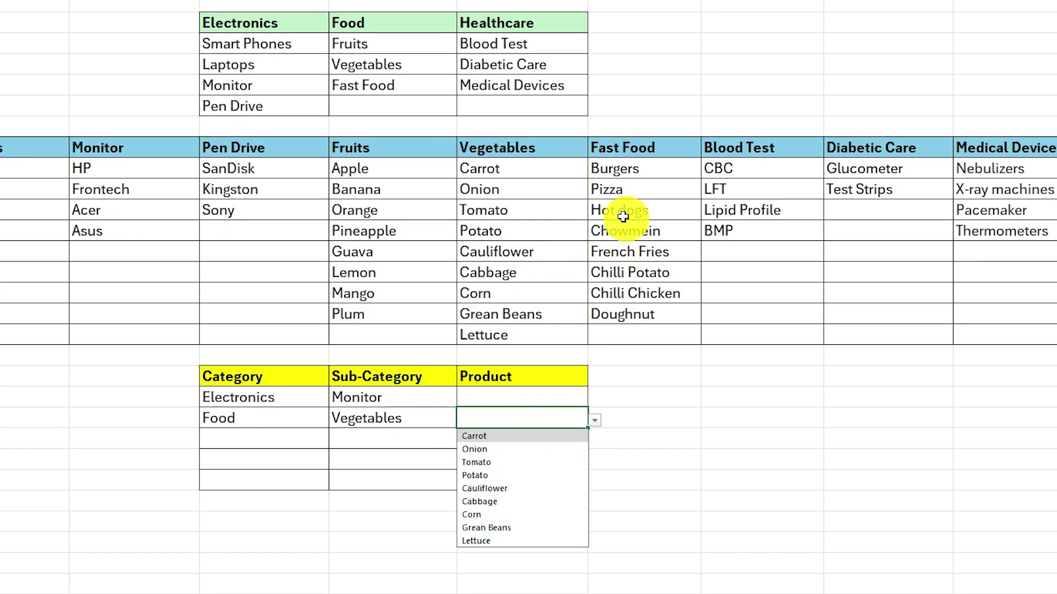
{"action": "left_click", "coordinate": [392, 421]}
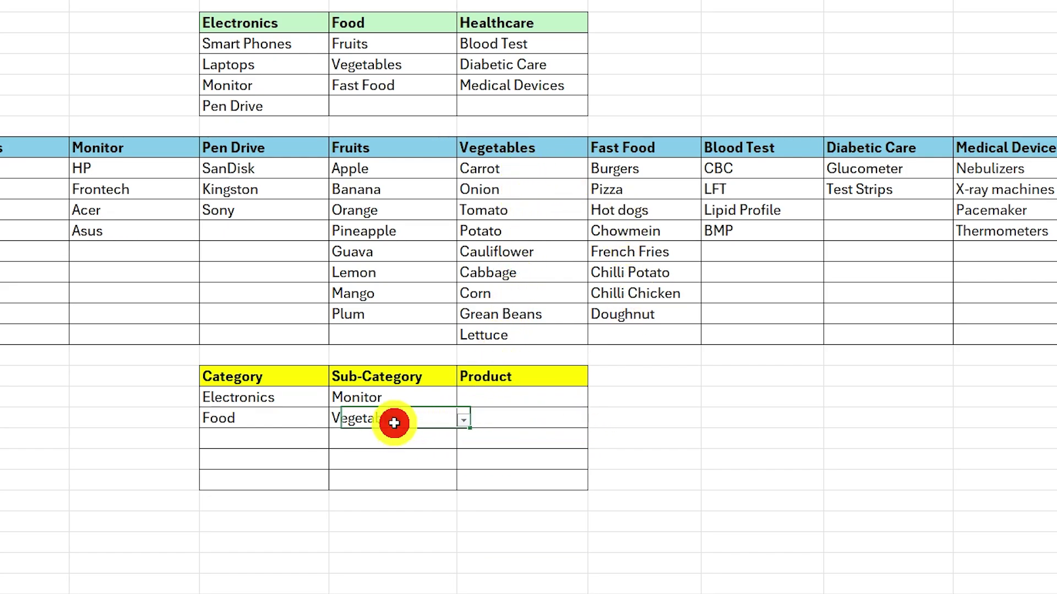
{"action": "left_click", "coordinate": [462, 422]}
{"action": "left_click", "coordinate": [355, 462]}
{"action": "left_click", "coordinate": [526, 422]}
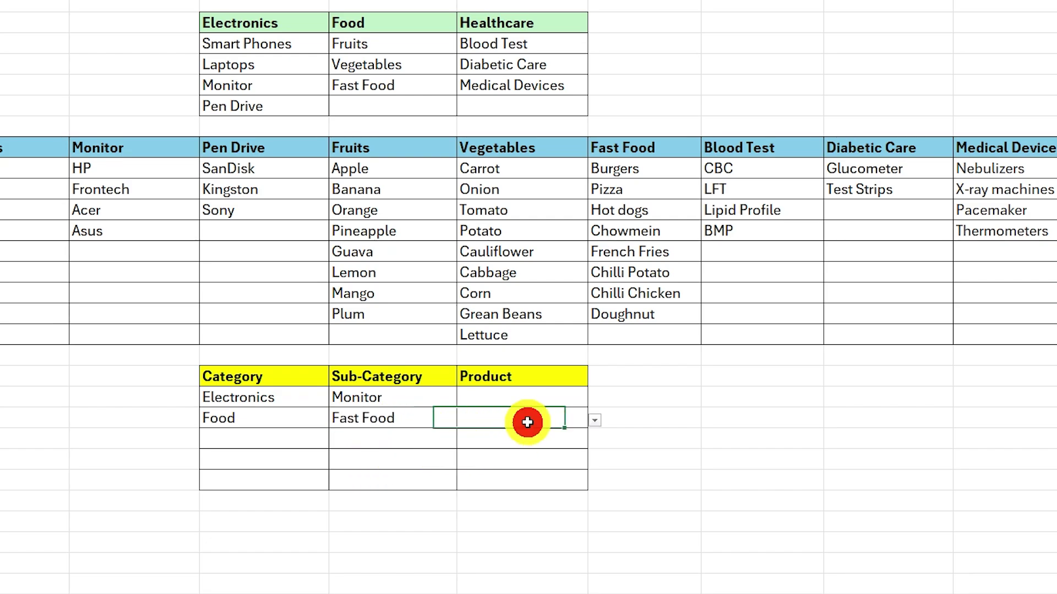
{"action": "left_click", "coordinate": [596, 421]}
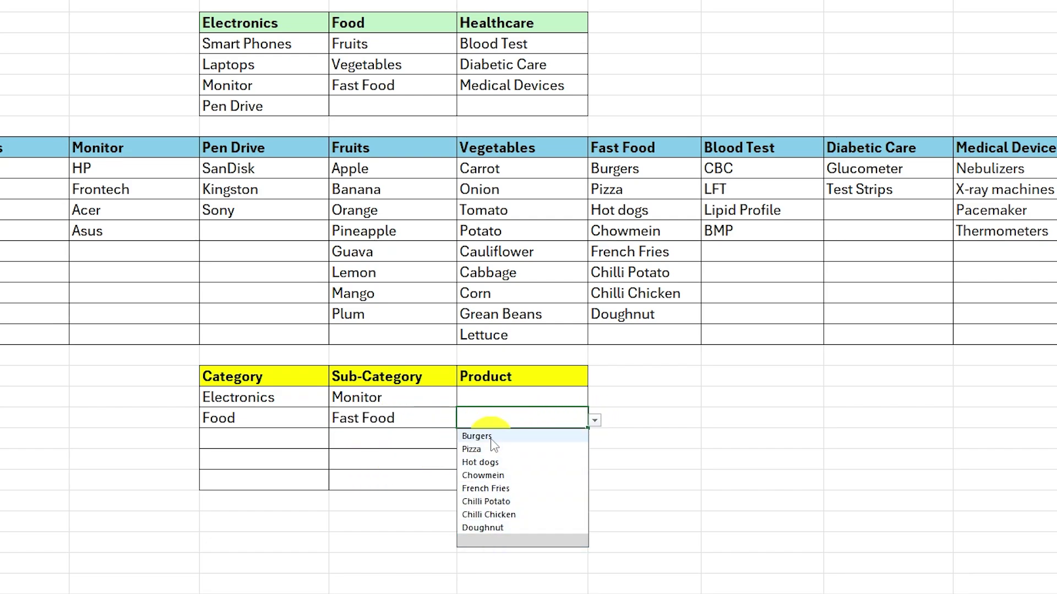
{"action": "left_click", "coordinate": [589, 423]}
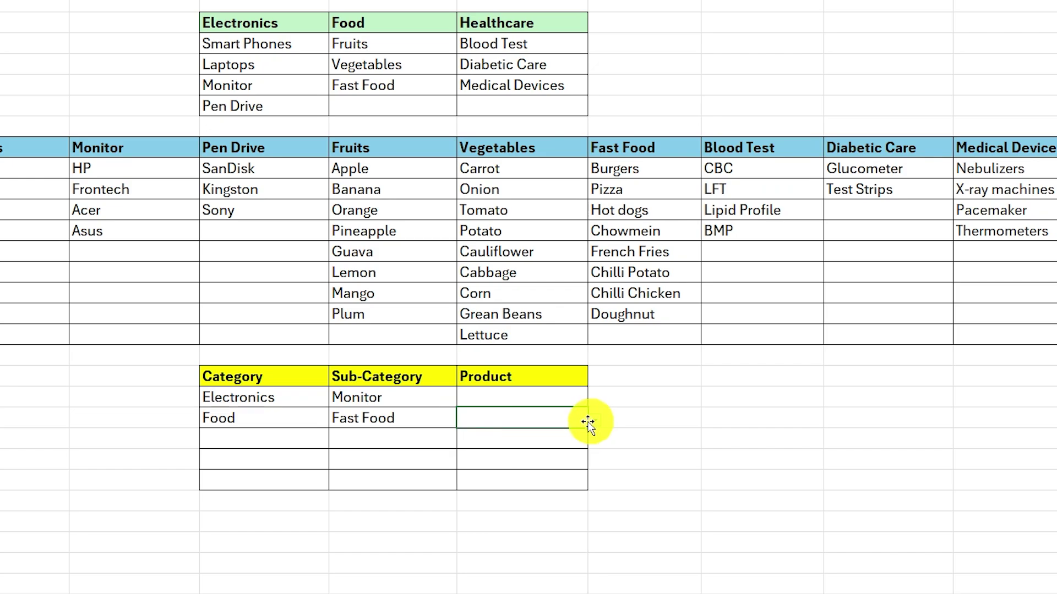
{"action": "left_click", "coordinate": [429, 422]}
Choose Frontech as the Product for the Monitor row and Chilli Chicken for the Fast Food row
{"action": "left_click", "coordinate": [503, 398]}
{"action": "left_click", "coordinate": [594, 400]}
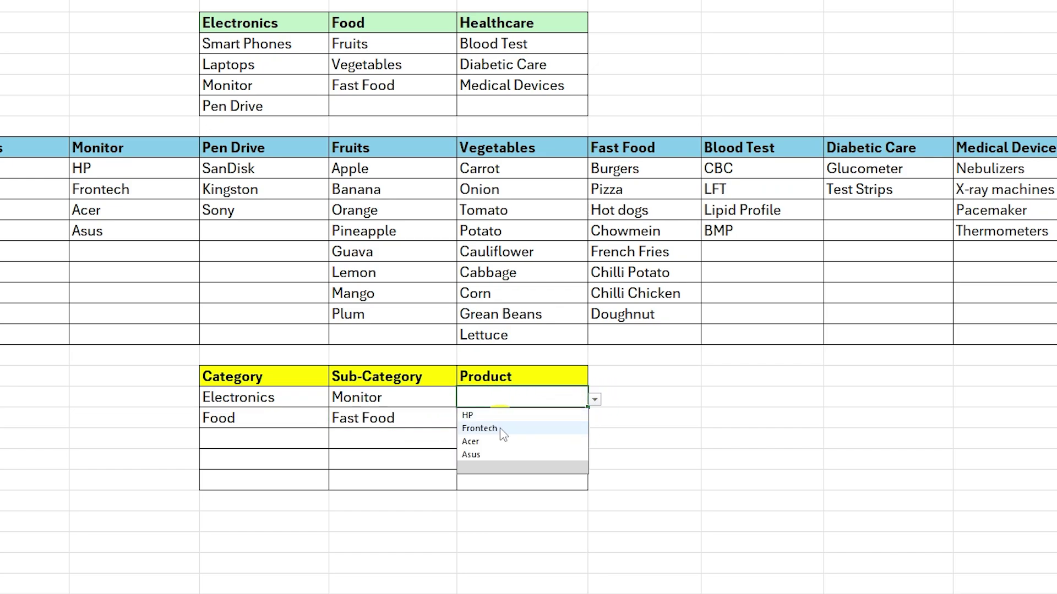
{"action": "left_click", "coordinate": [499, 428]}
{"action": "left_click", "coordinate": [499, 428]}
{"action": "left_click", "coordinate": [593, 426]}
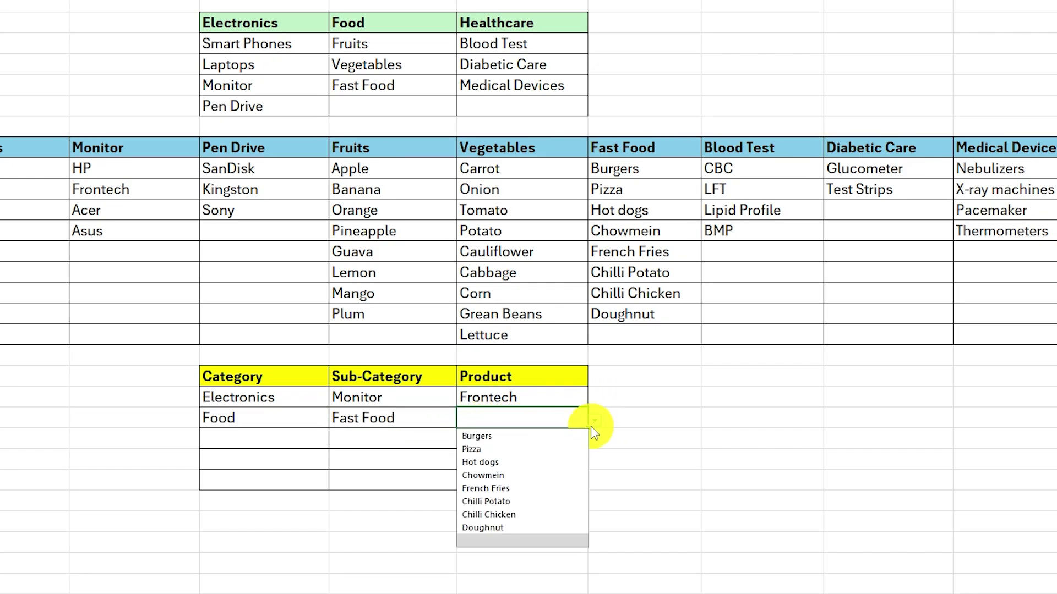
{"action": "left_click", "coordinate": [489, 515]}
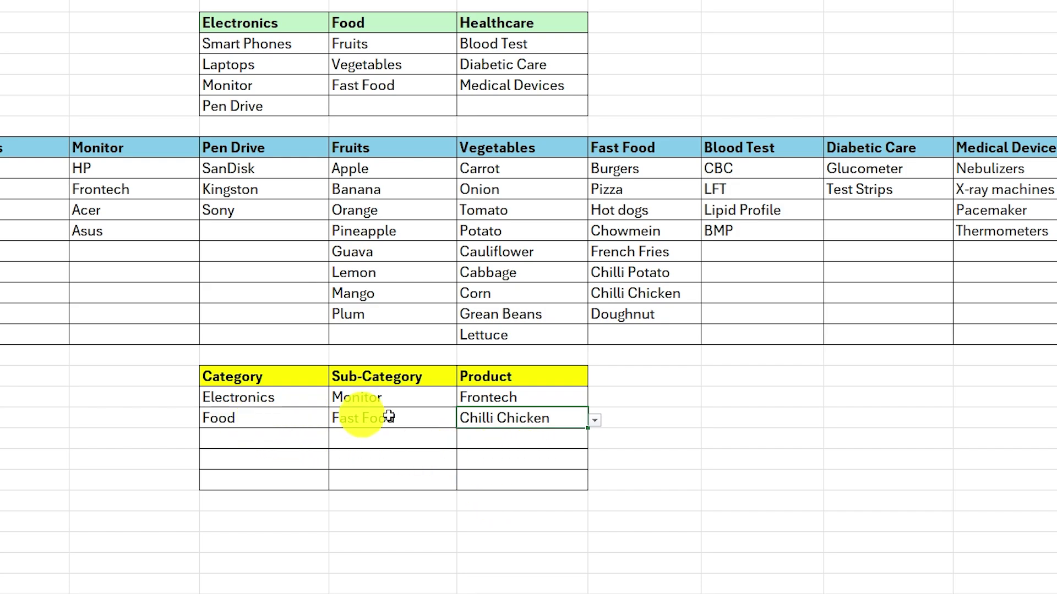